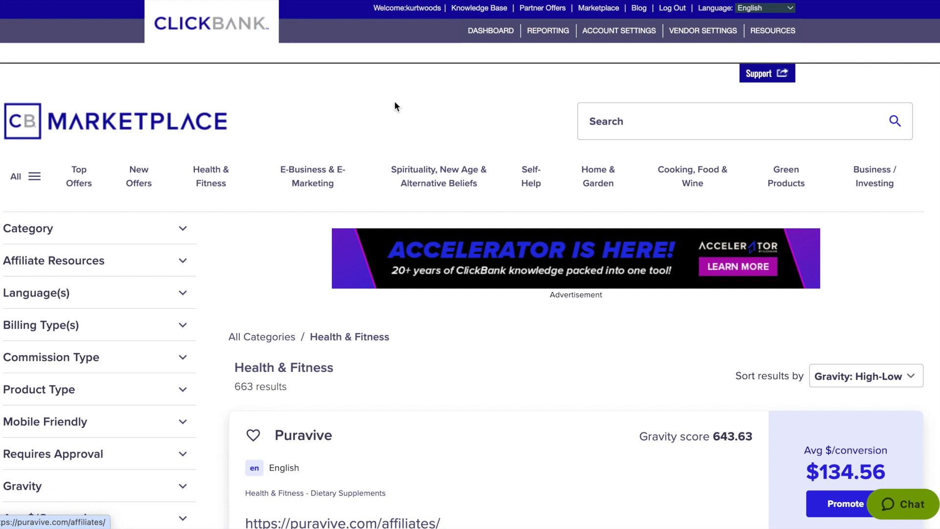
Review the Puravive sales page from the Health & Fitness marketplace listing, and open the offer's affiliate page.
scroll(394, 106, down, 3)
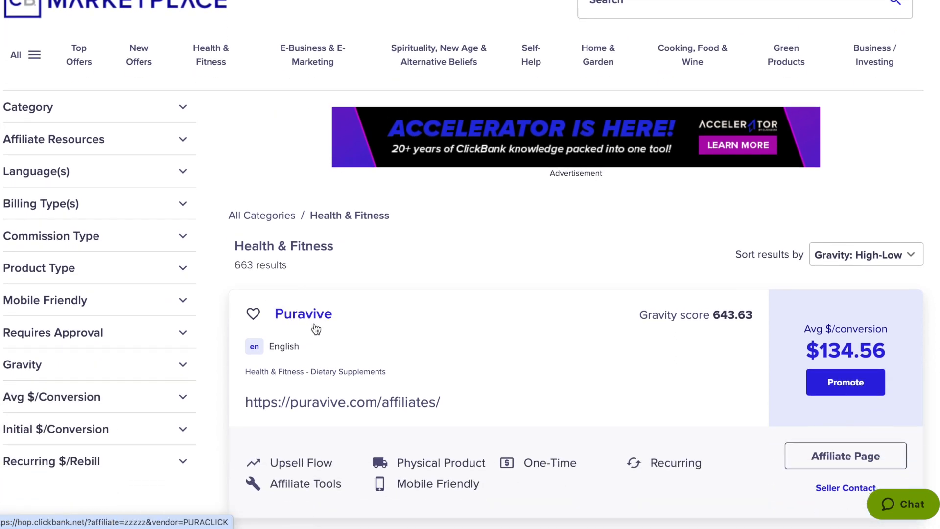
click(332, 330)
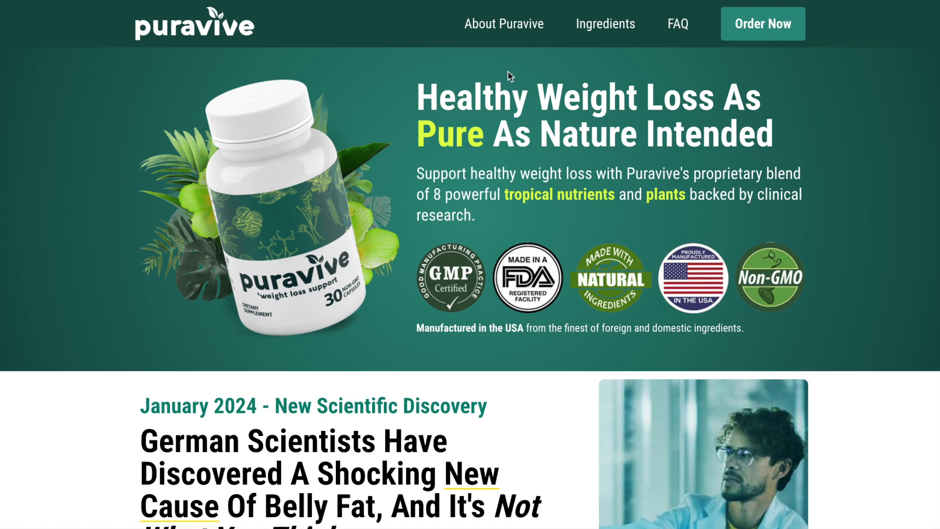
scroll(507, 71, down, 2)
scroll(507, 71, up, 2)
scroll(378, 128, down, 3)
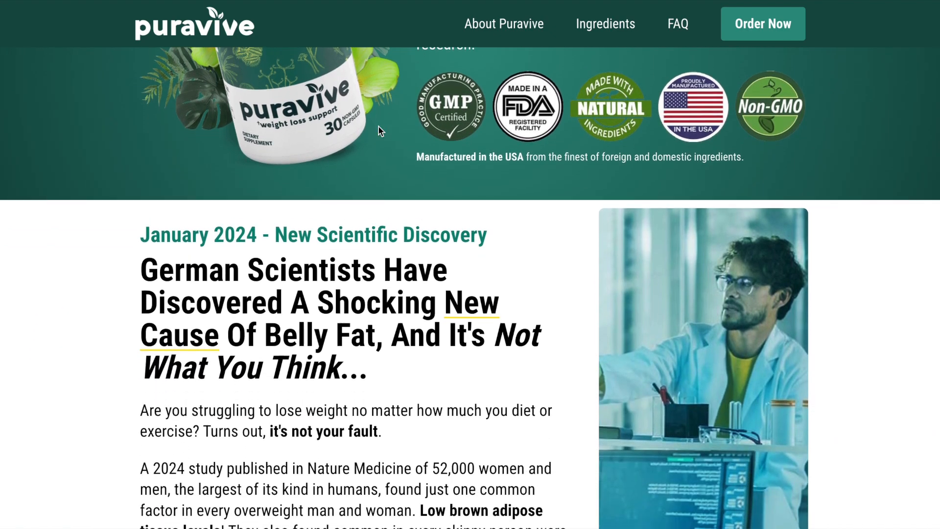
scroll(378, 131, down, 6)
scroll(378, 131, up, 4)
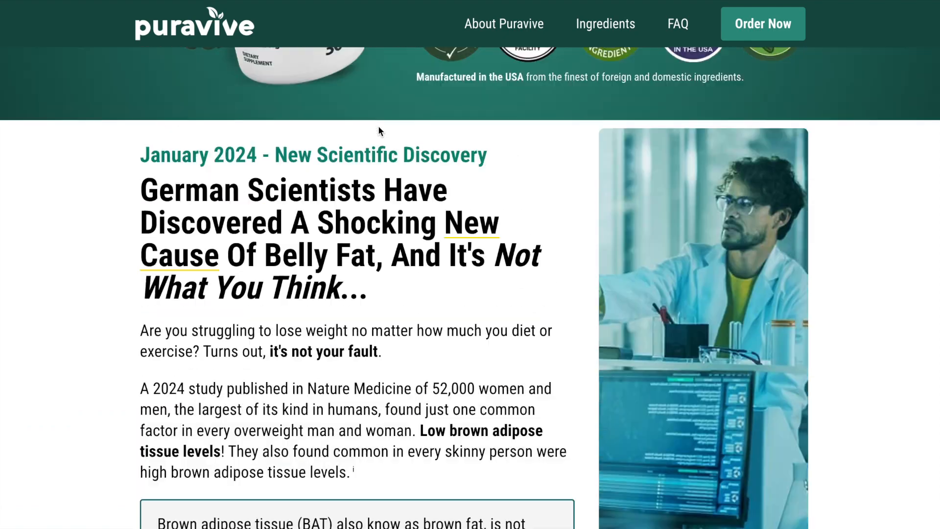
scroll(378, 127, up, 4)
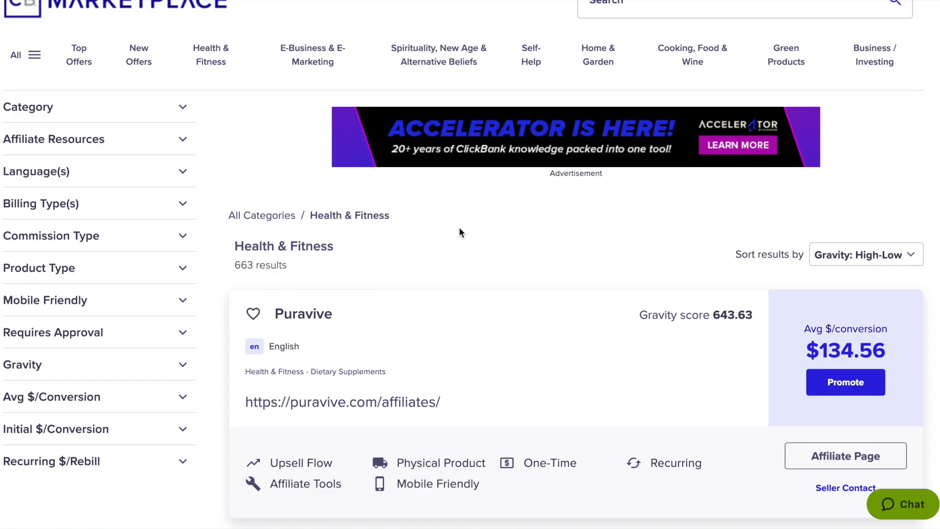
scroll(459, 229, down, 1)
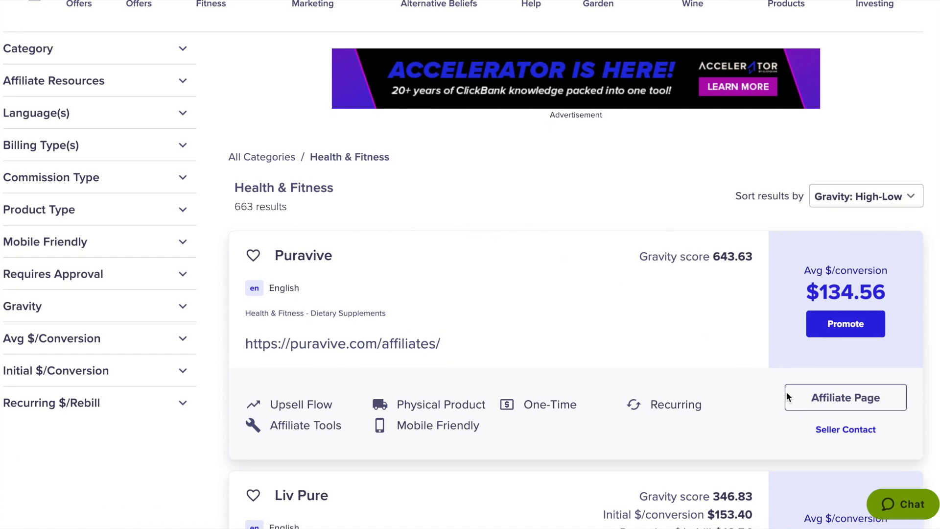
click(839, 398)
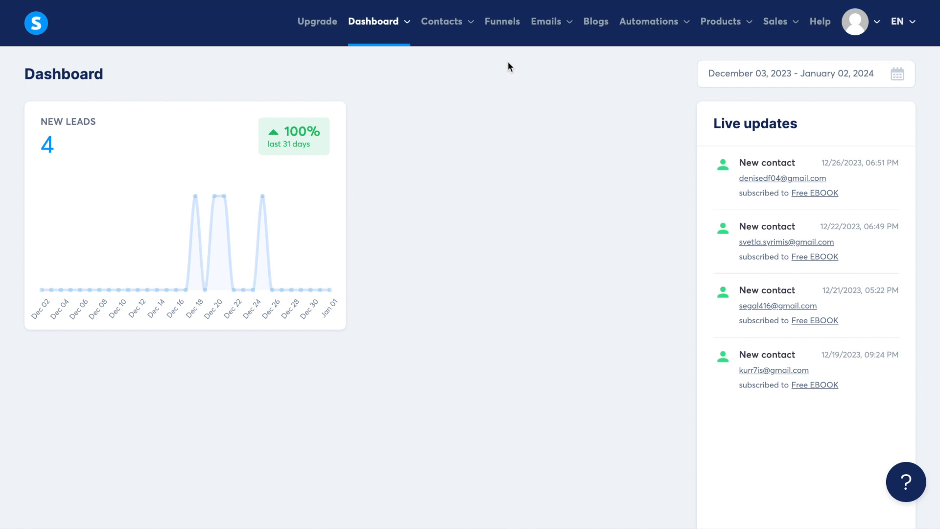
Switch to systeme.io and create a funnel named Weight Loss with the Build an audience goal.
click(503, 27)
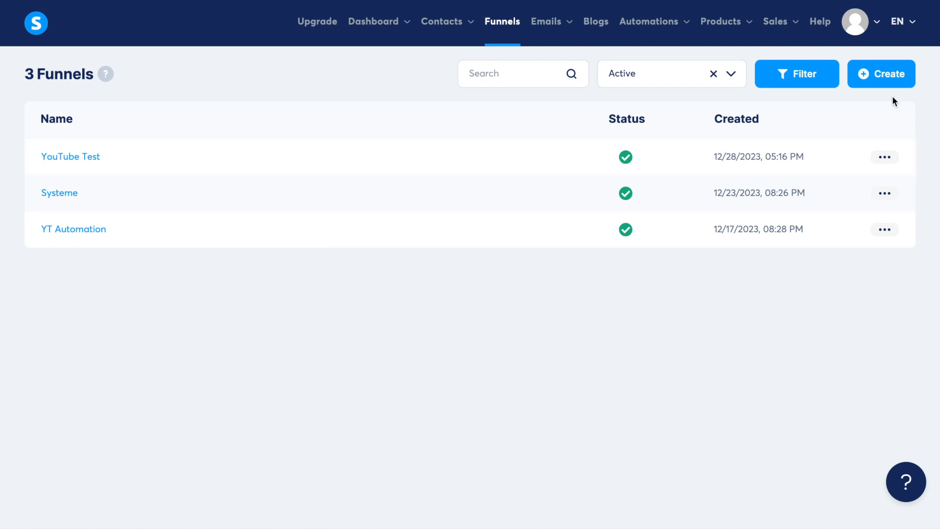
click(865, 77)
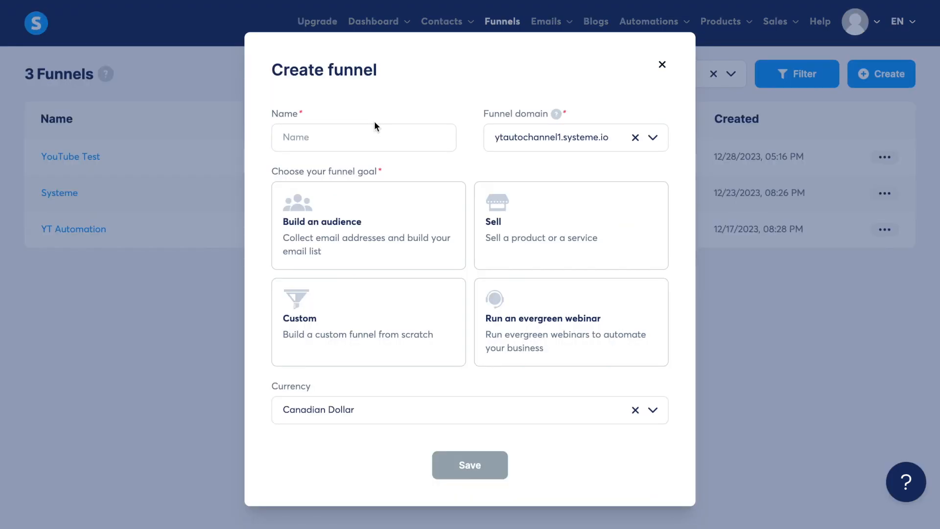
click(345, 136)
text(Weight Loss)
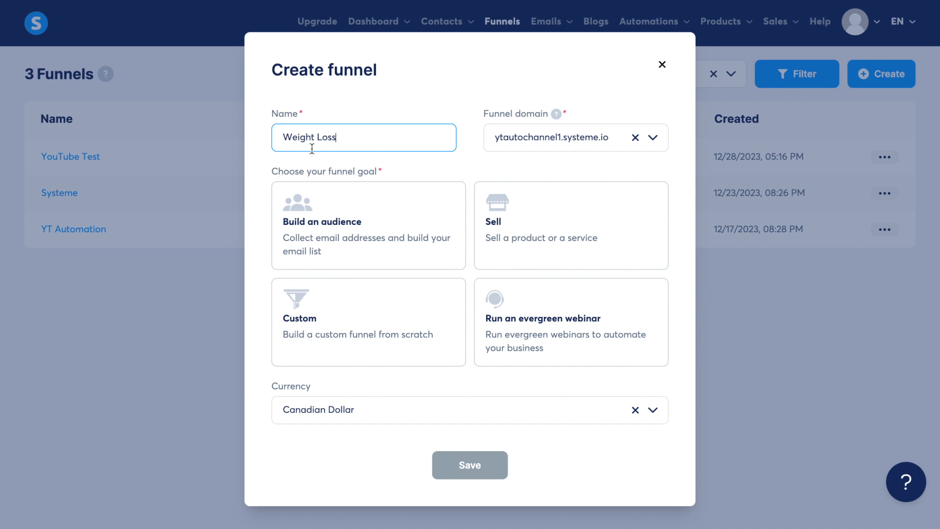
click(348, 239)
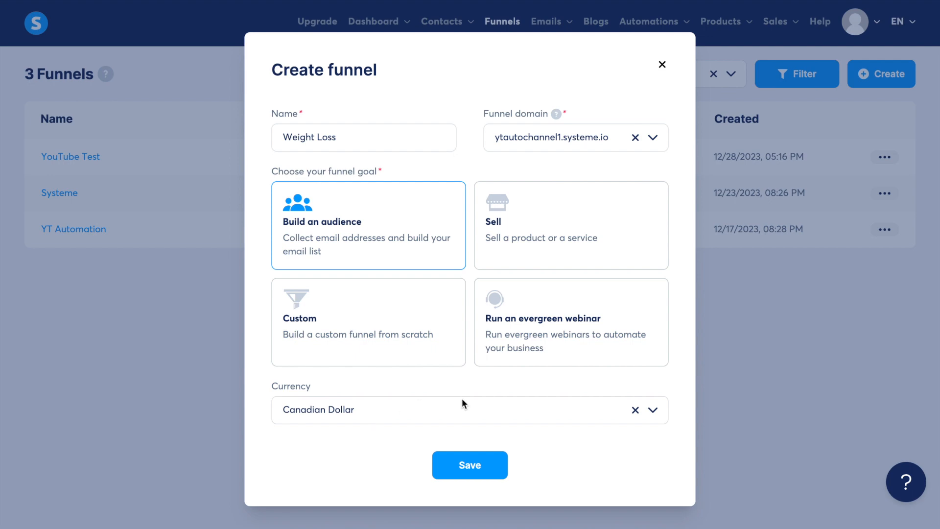
click(471, 466)
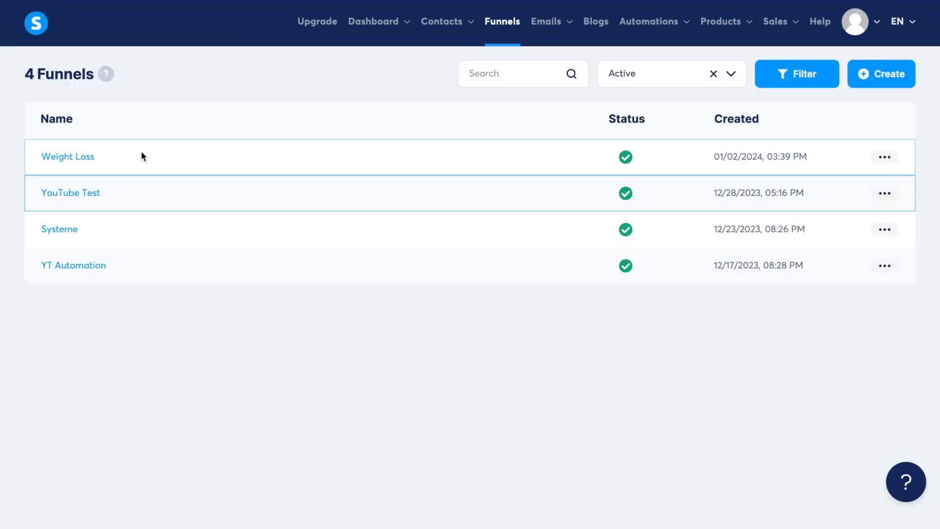
Open the Weight Loss funnel and apply the green mountain "The 3 step system to sell on autopilot!" template to its squeeze page.
click(90, 158)
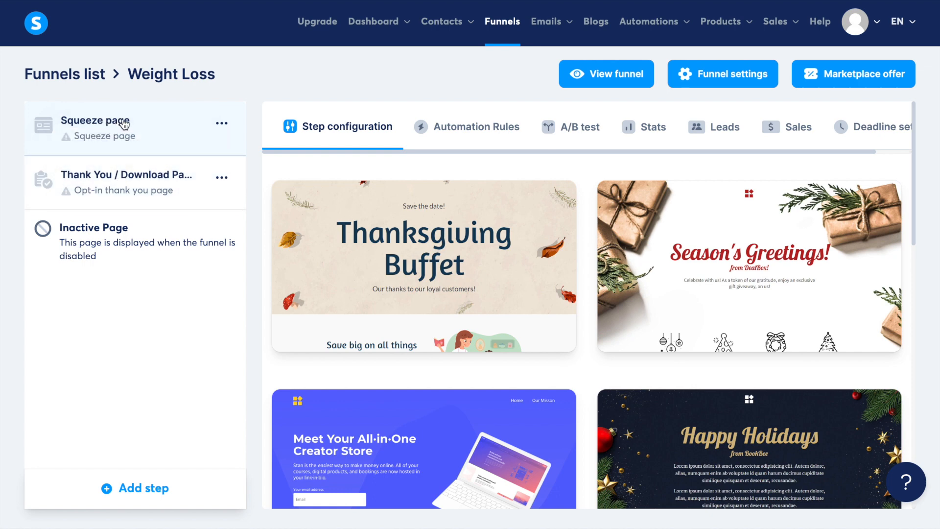
scroll(473, 201, down, 3)
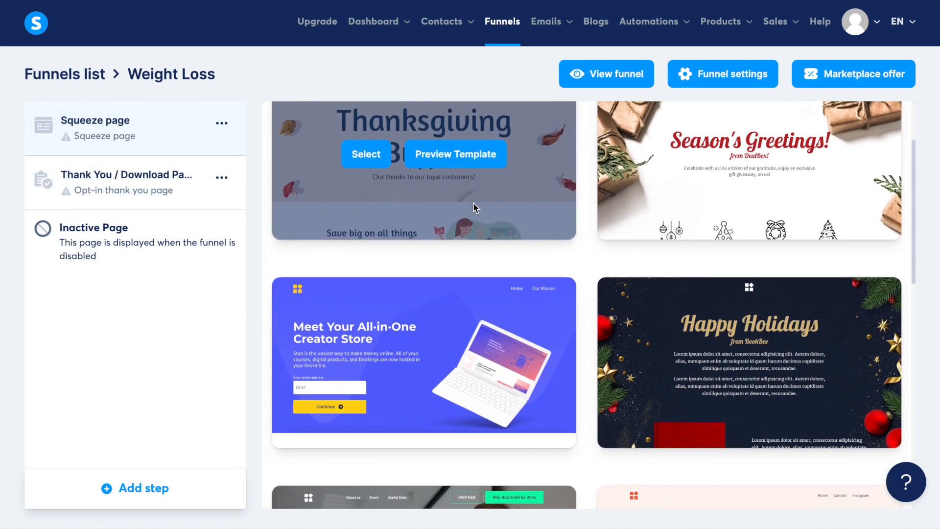
scroll(473, 202, down, 6)
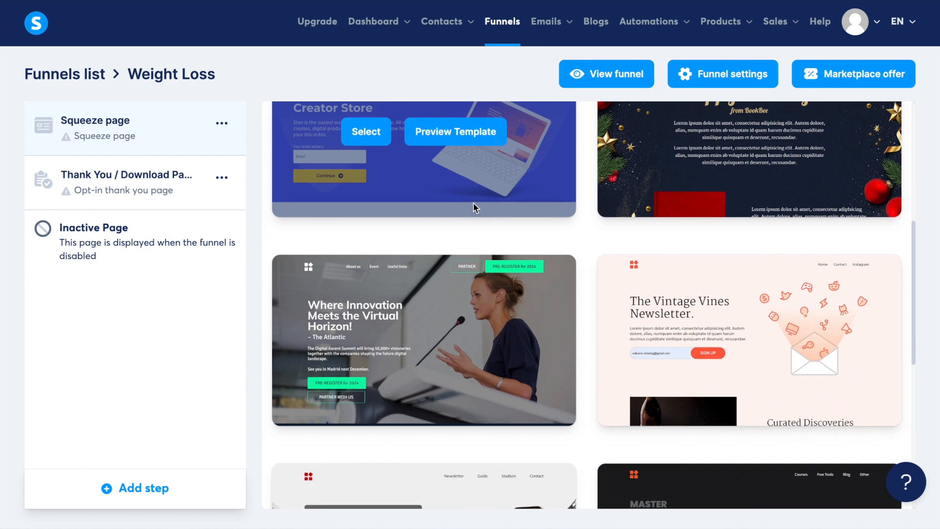
scroll(472, 202, down, 8)
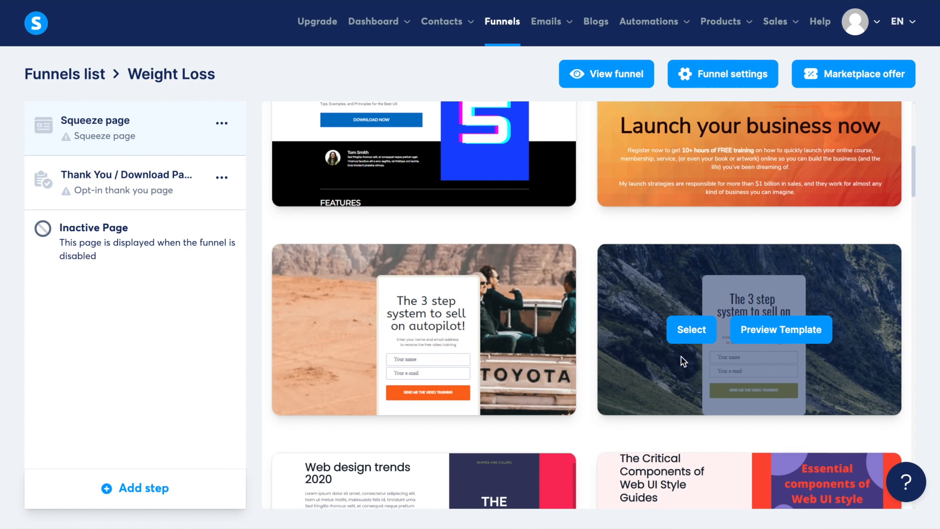
scroll(683, 361, down, 3)
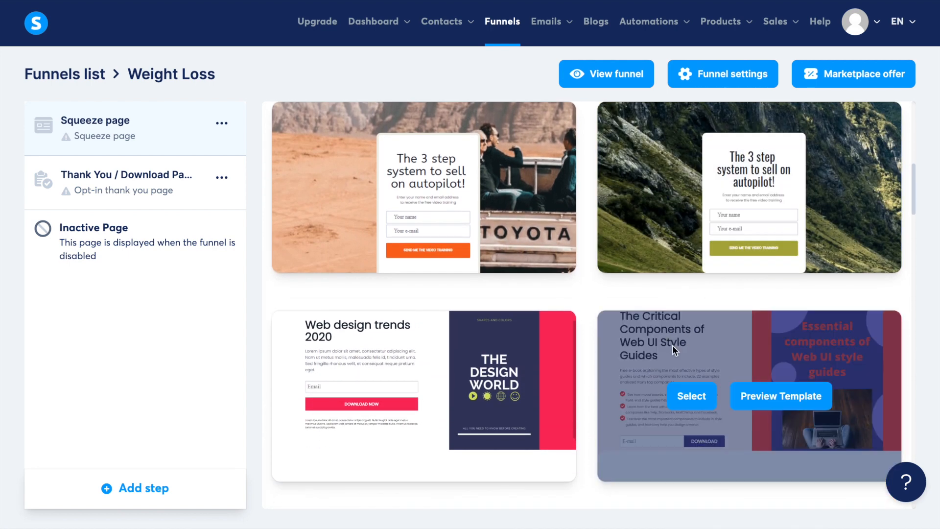
scroll(672, 345, up, 2)
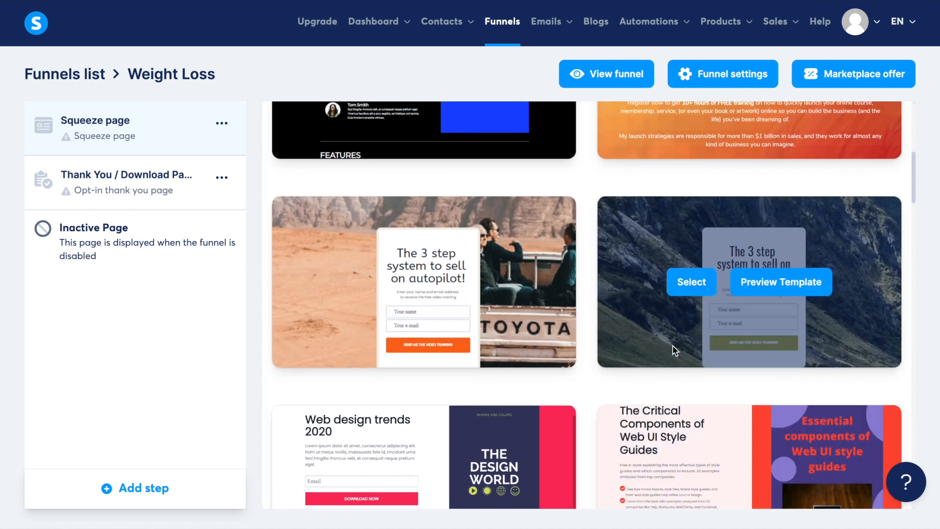
click(695, 284)
Rename the squeeze page step as Weight Loss Squeeze and open the page in the editor.
triple_click(509, 213)
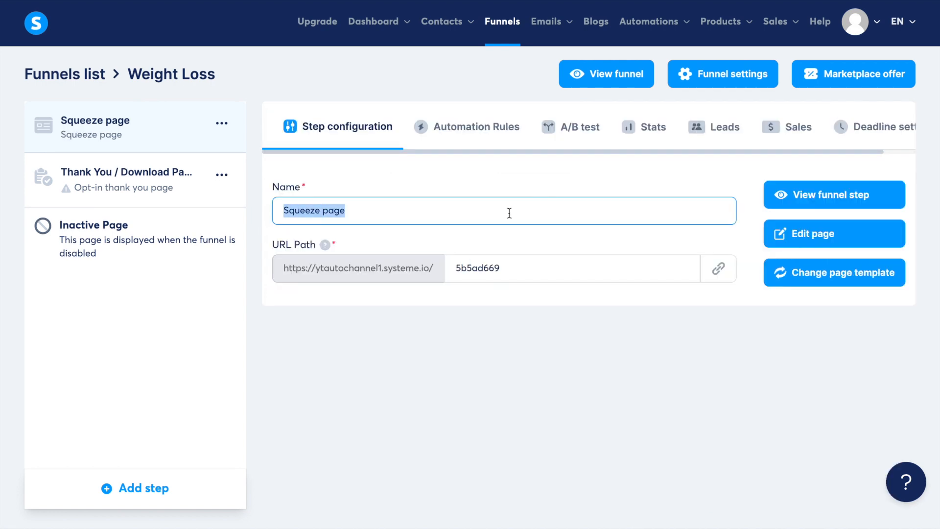
text(Weight)
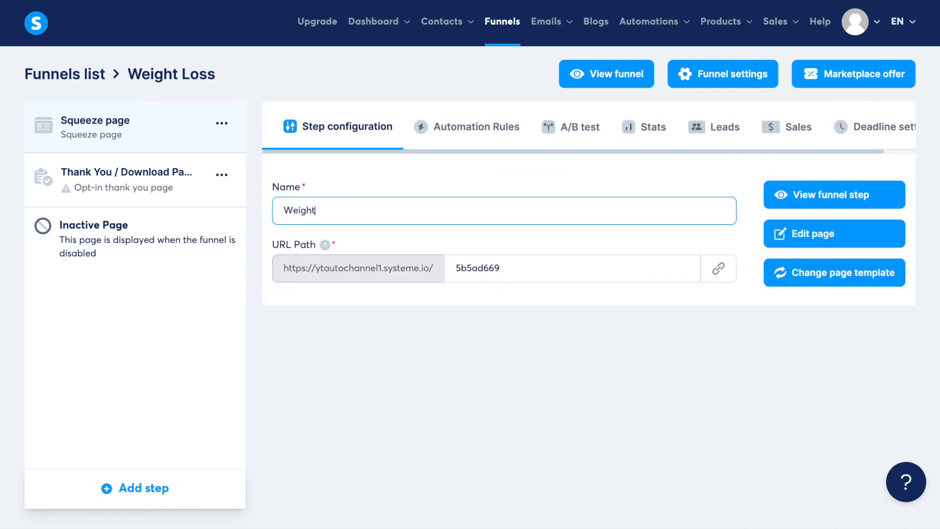
text( Loss Squeeze)
click(828, 240)
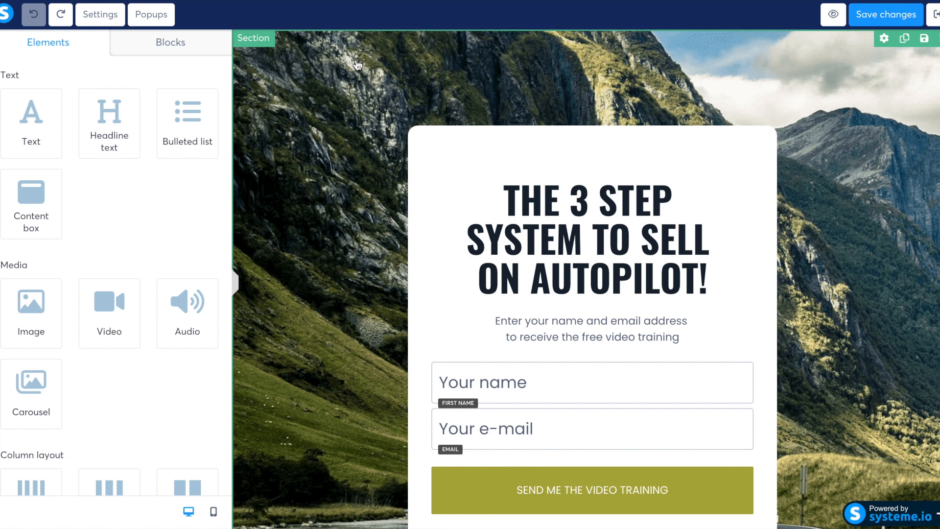
Remove the mountain background image from the page's main section.
click(357, 65)
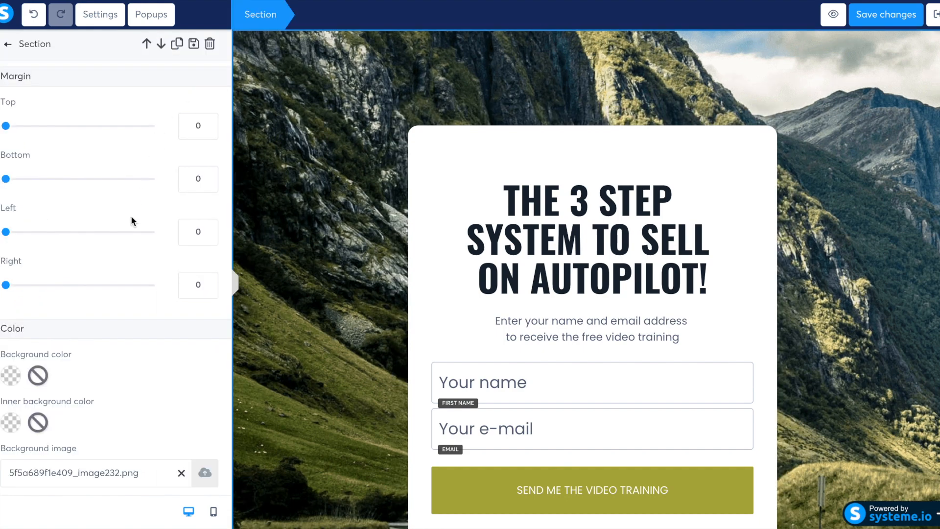
scroll(131, 218, down, 7)
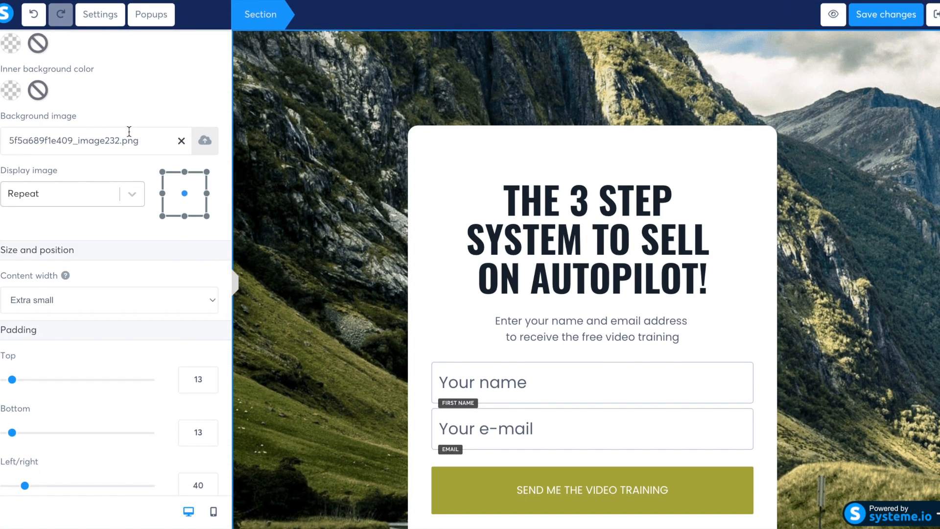
click(181, 142)
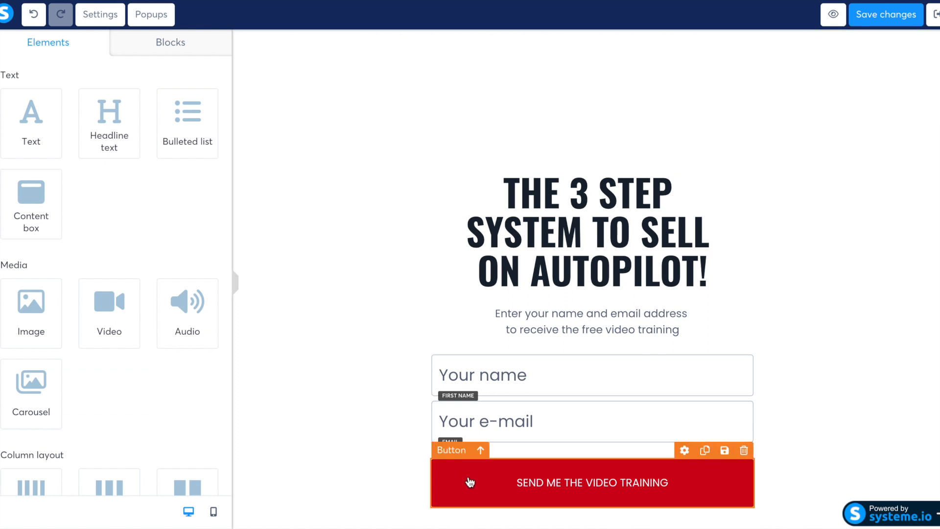
Check the background color setting of the SEND ME THE VIDEO TRAINING button.
click(468, 492)
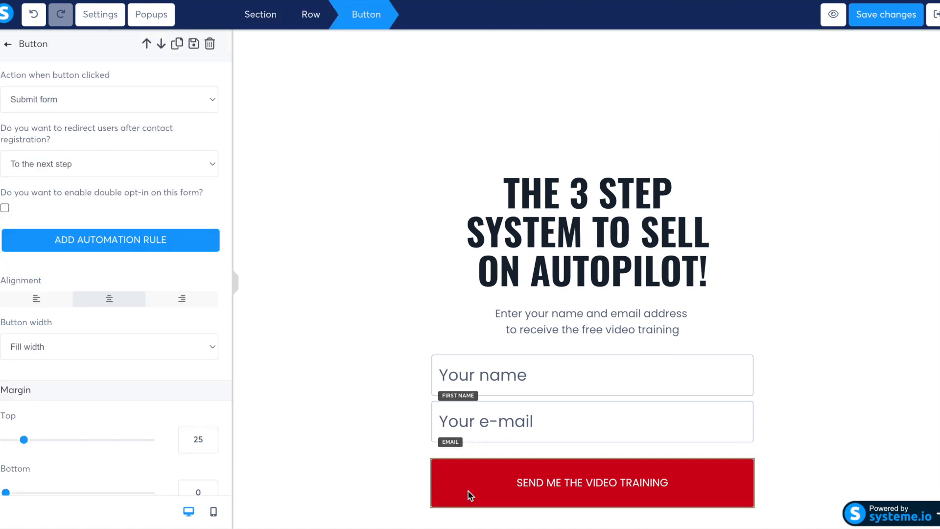
scroll(191, 362, down, 4)
scroll(191, 362, down, 4)
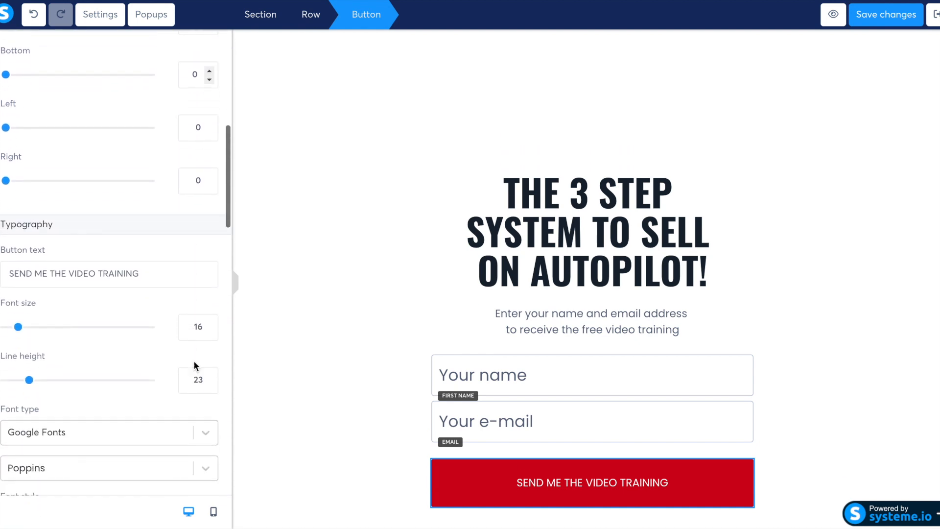
scroll(201, 369, down, 9)
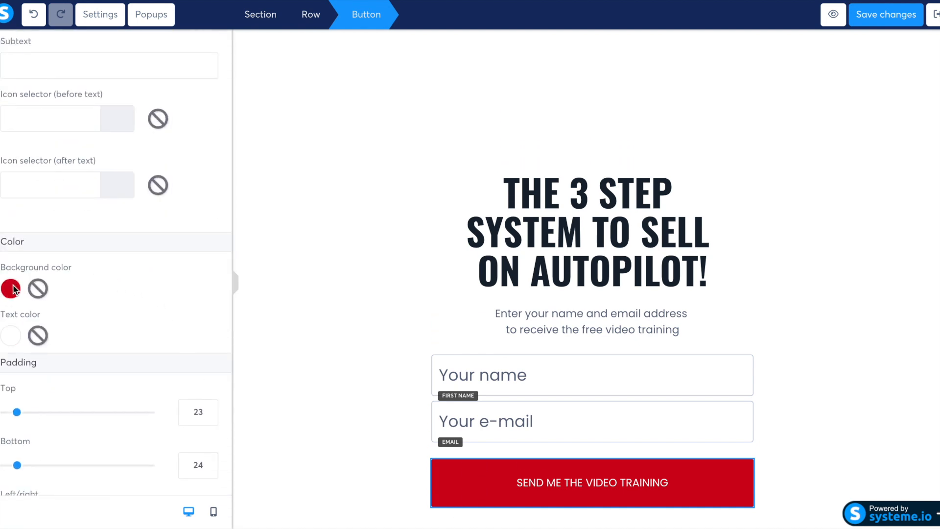
click(12, 289)
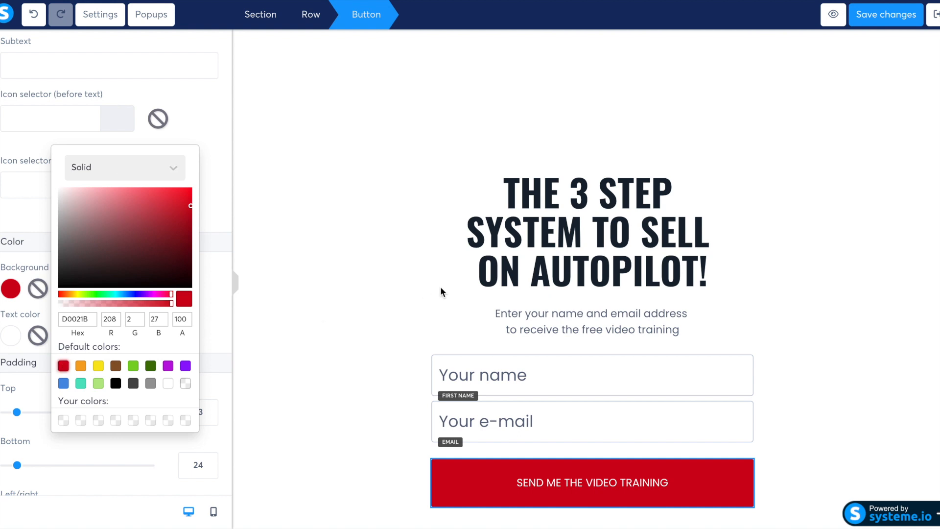
click(441, 289)
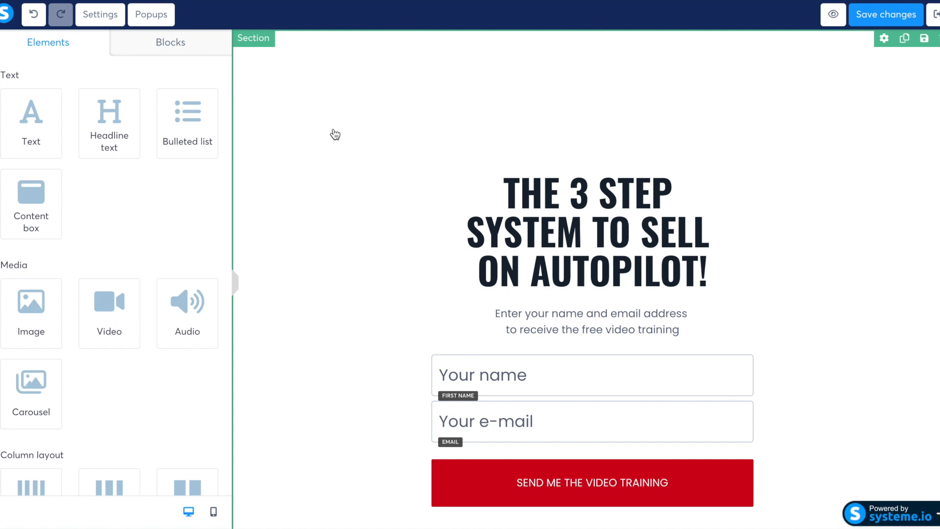
Set the main section's background color to teal green with RGB 9, 137, 116.
click(335, 135)
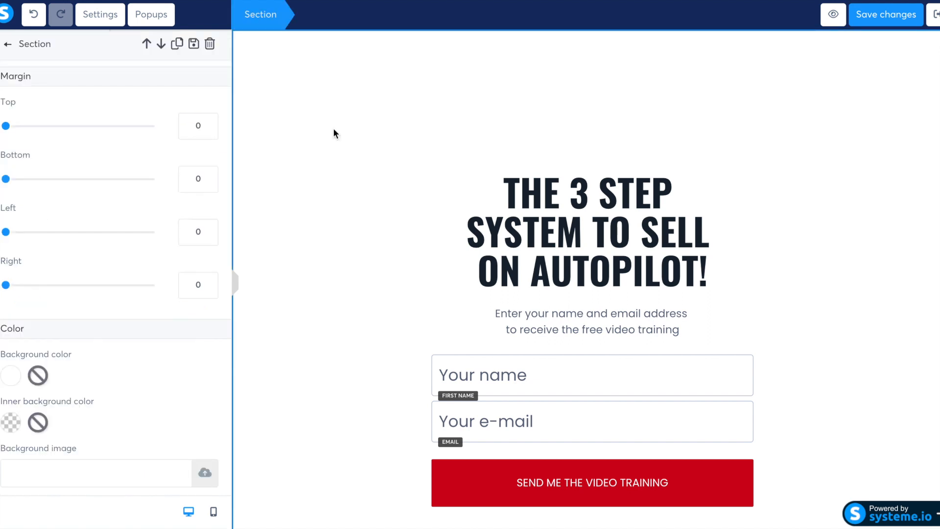
click(12, 376)
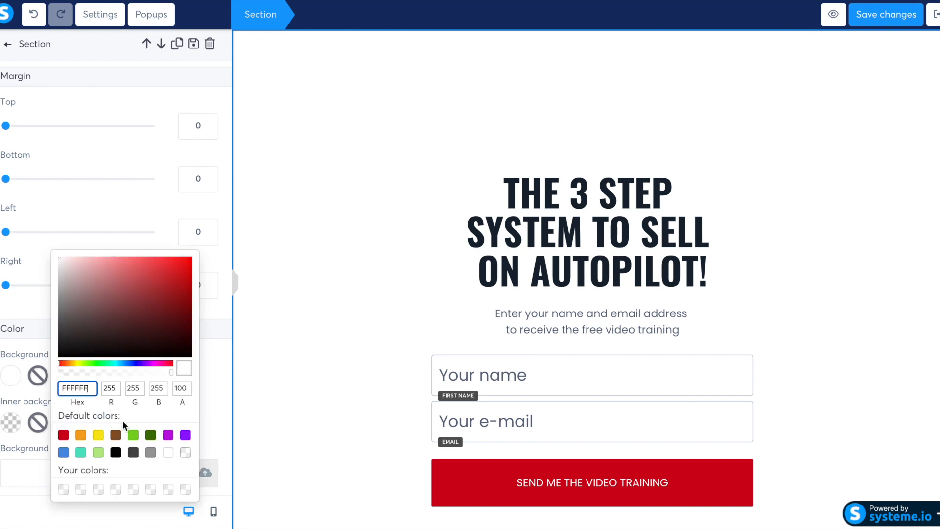
click(150, 435)
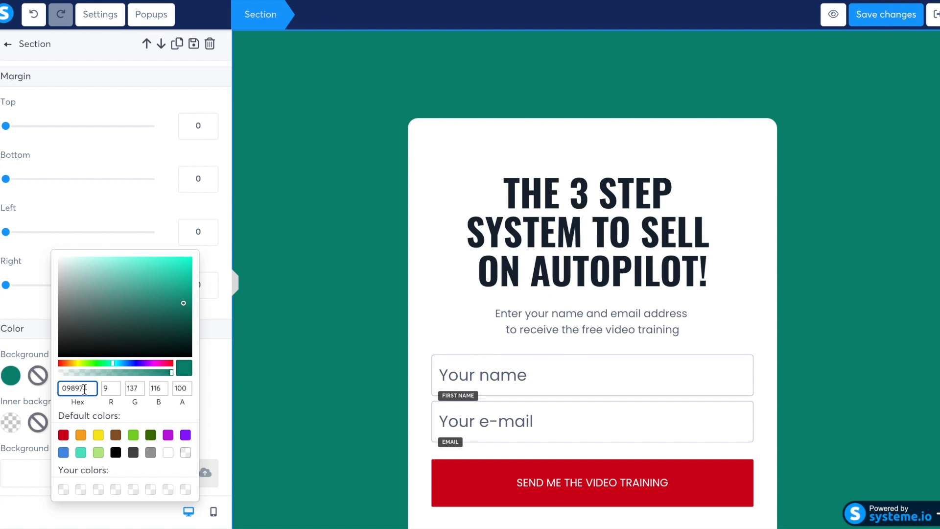
drag(91, 388, 57, 389)
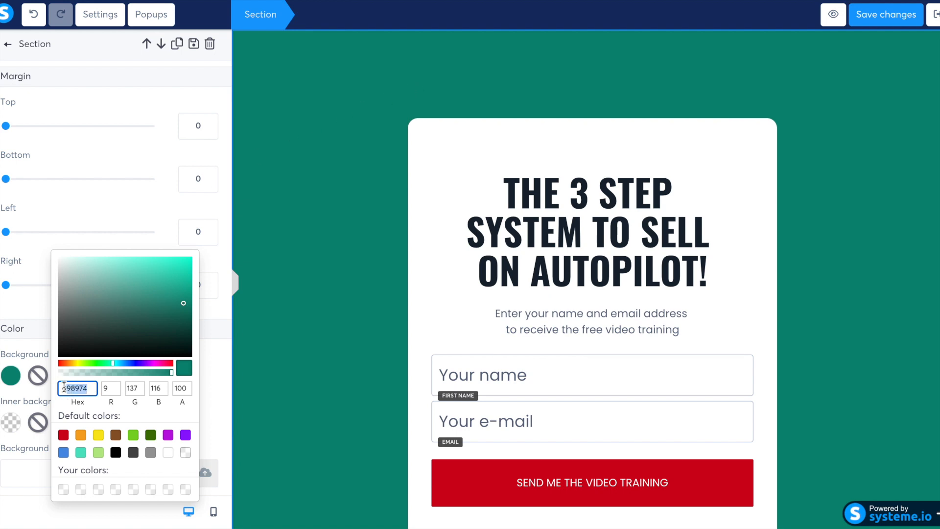
click(441, 193)
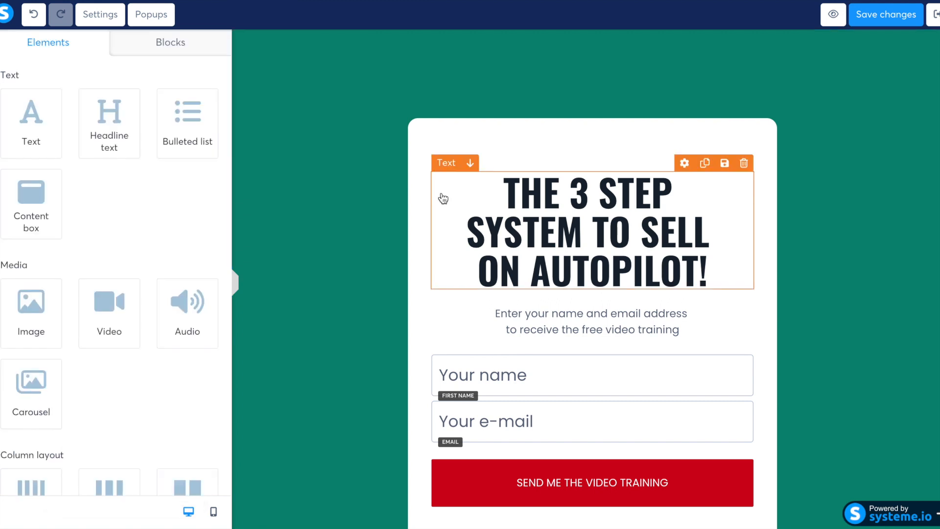
Set the form row's background color to hex 098974, matching the teal green of the section behind it.
click(451, 131)
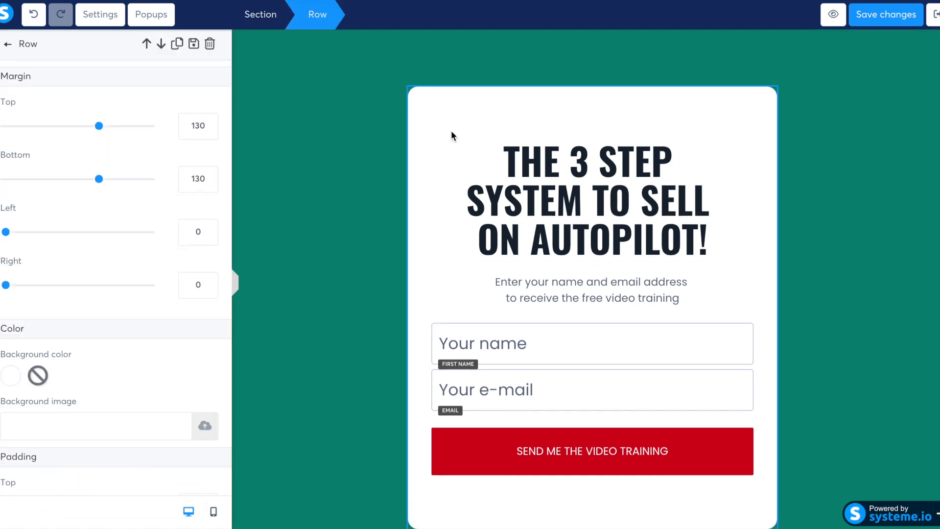
click(14, 376)
double_click(73, 387)
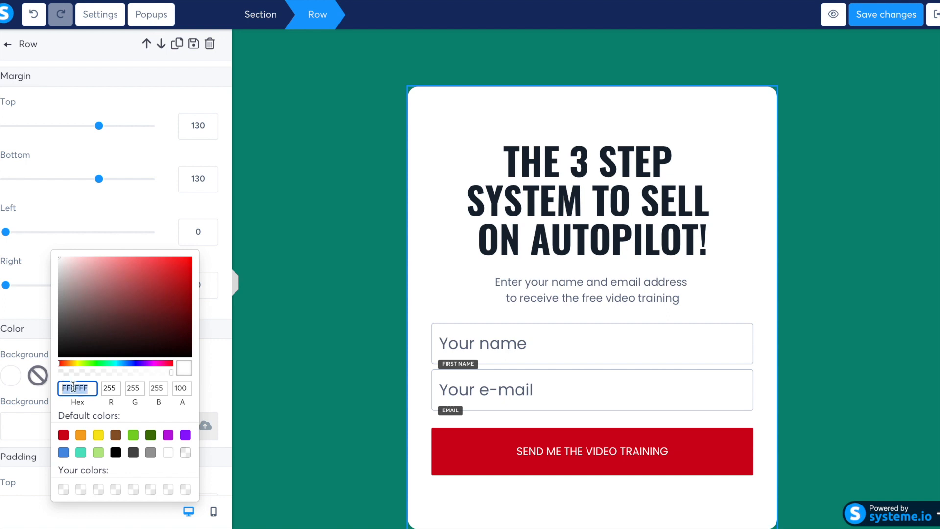
key(super+v)
click(313, 305)
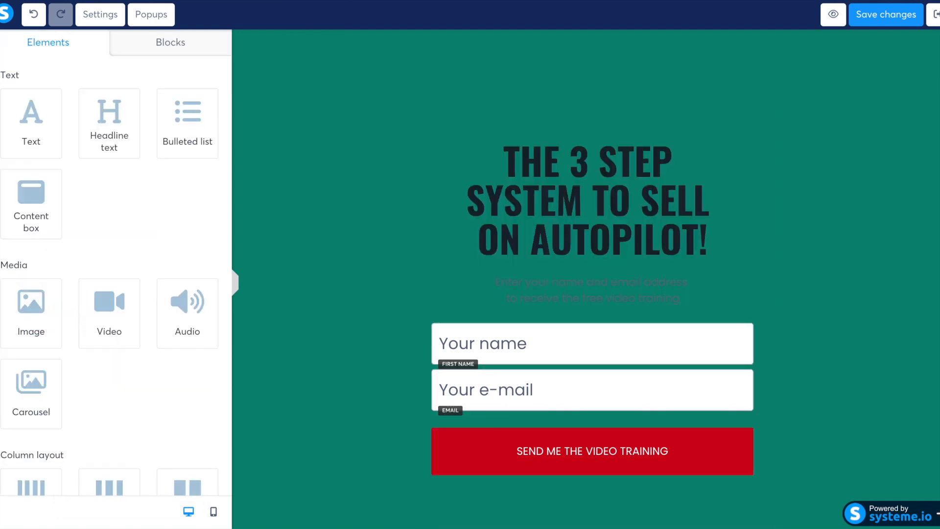
Replace the headline text with "Healthy Weight Loss Just As Nature Intended".
click(549, 190)
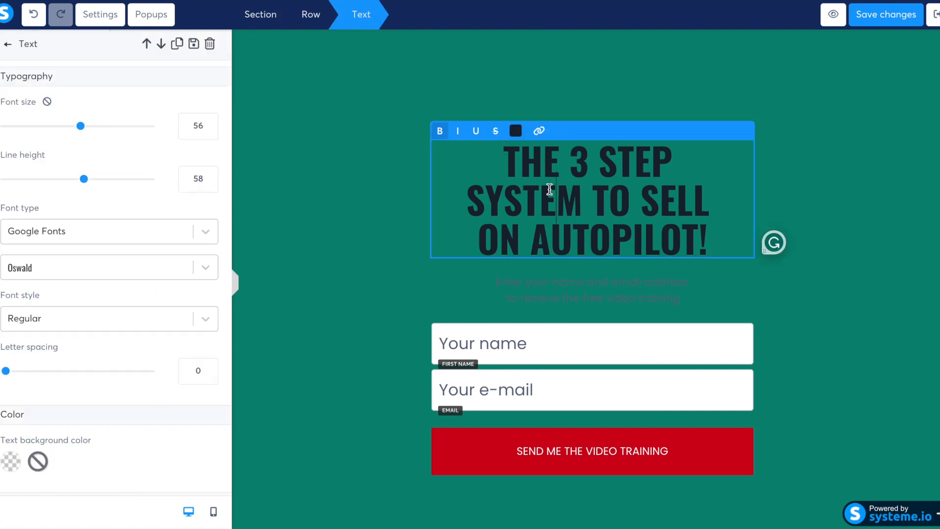
triple_click(549, 189)
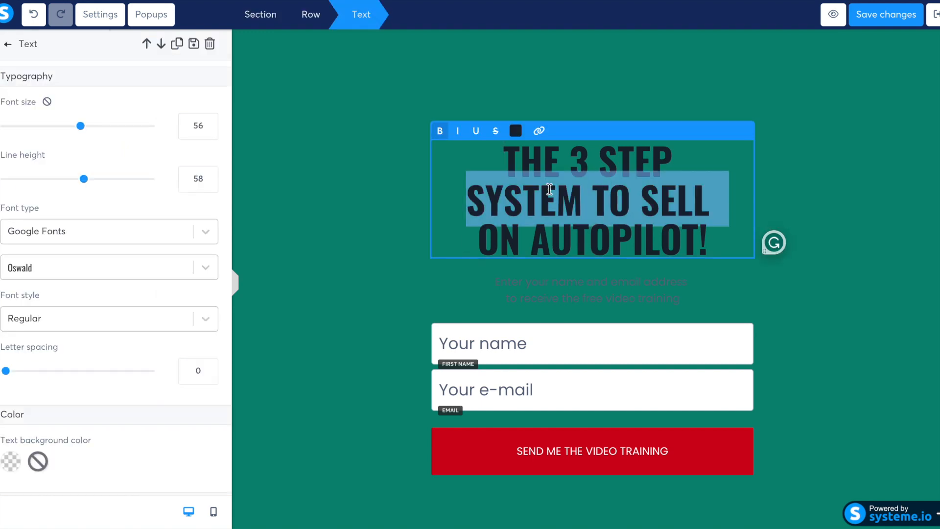
click(712, 235)
key(ctrl+a)
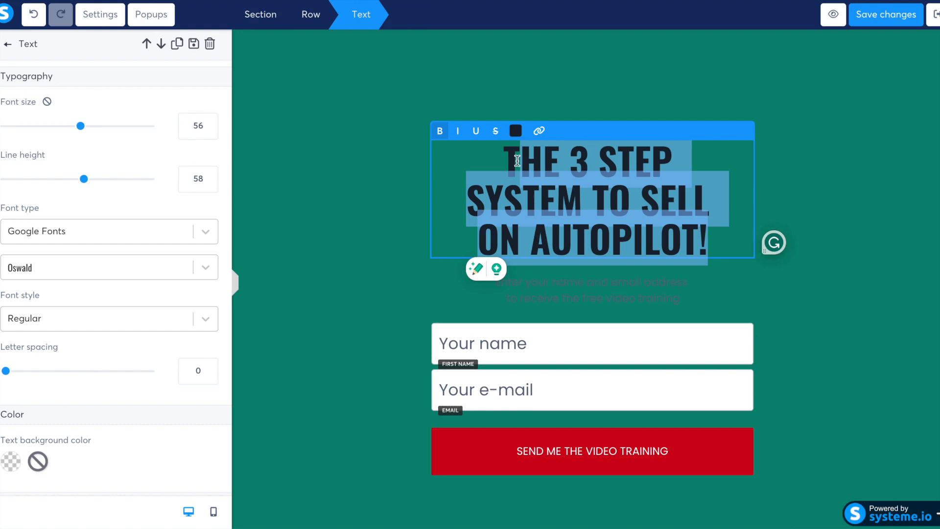
key(BackSpace)
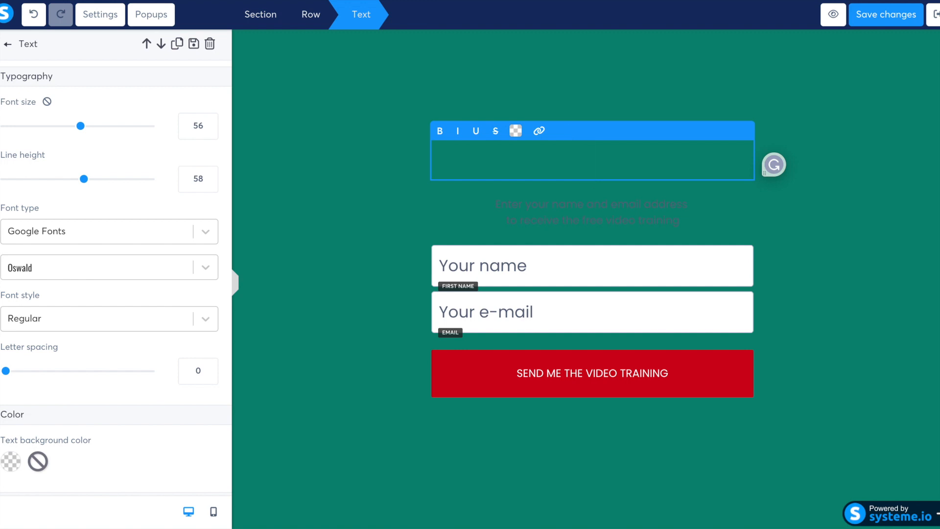
text(Healthy W)
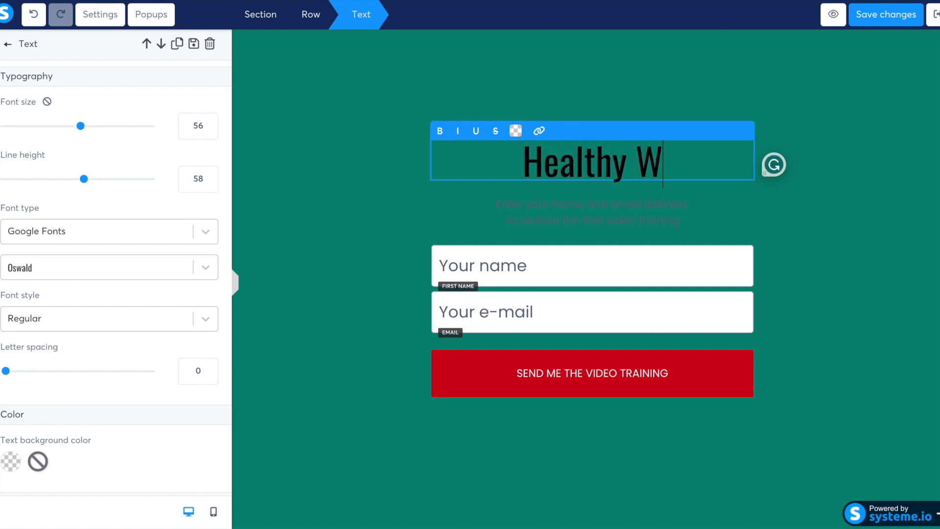
text(eight Los)
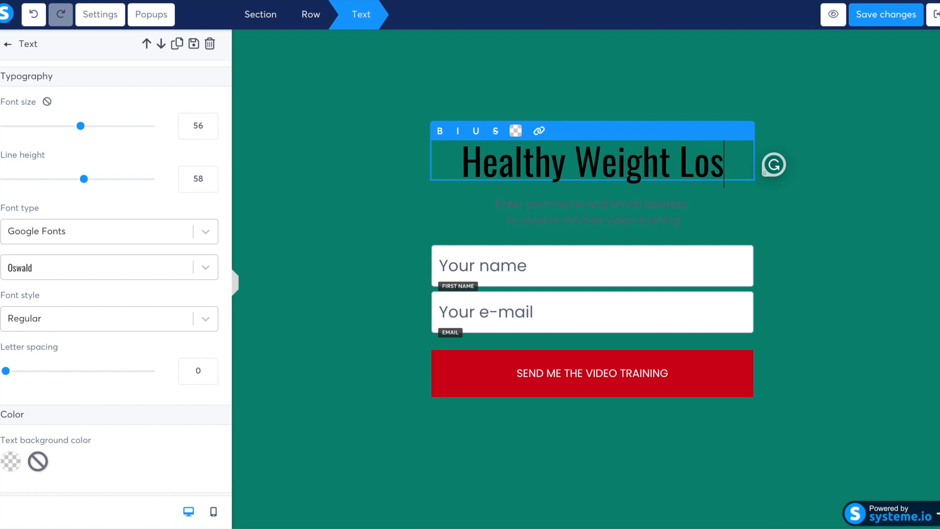
text(s Just As na)
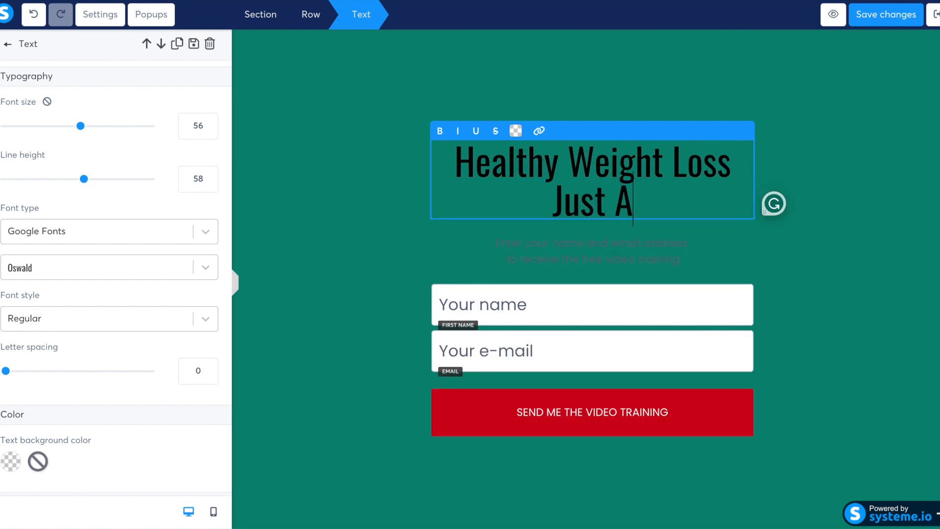
key(BackSpace)
key(BackSpace)
text(Nature I)
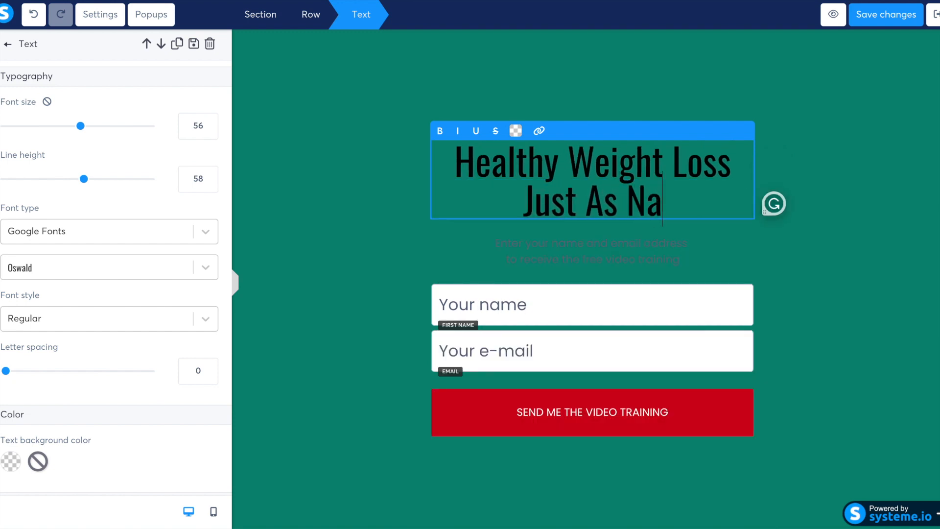
text(ntended)
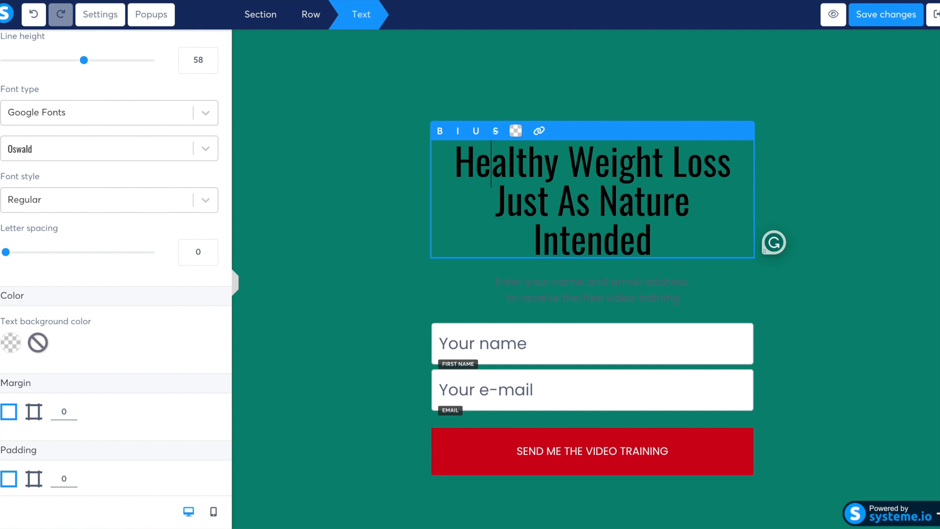
Change the whole headline's text color to white, FFFFFF.
drag(663, 243, 453, 177)
click(515, 130)
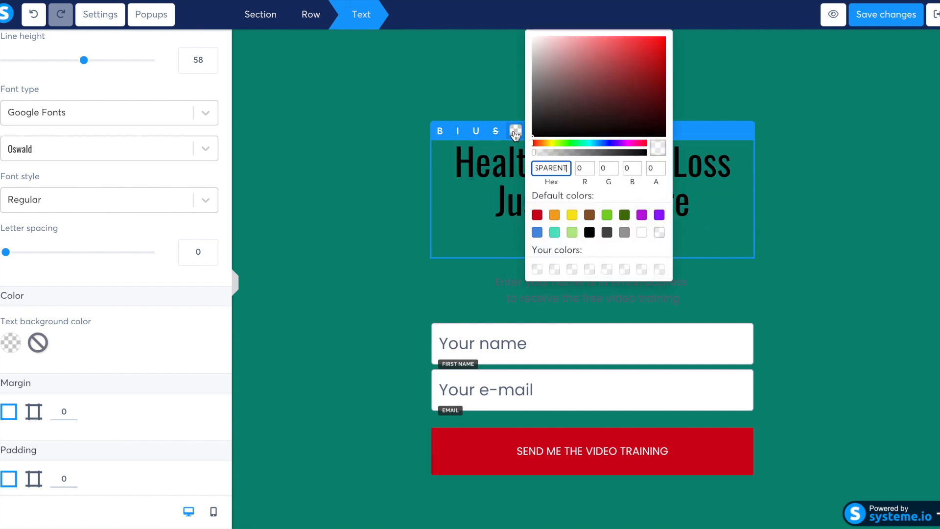
click(642, 232)
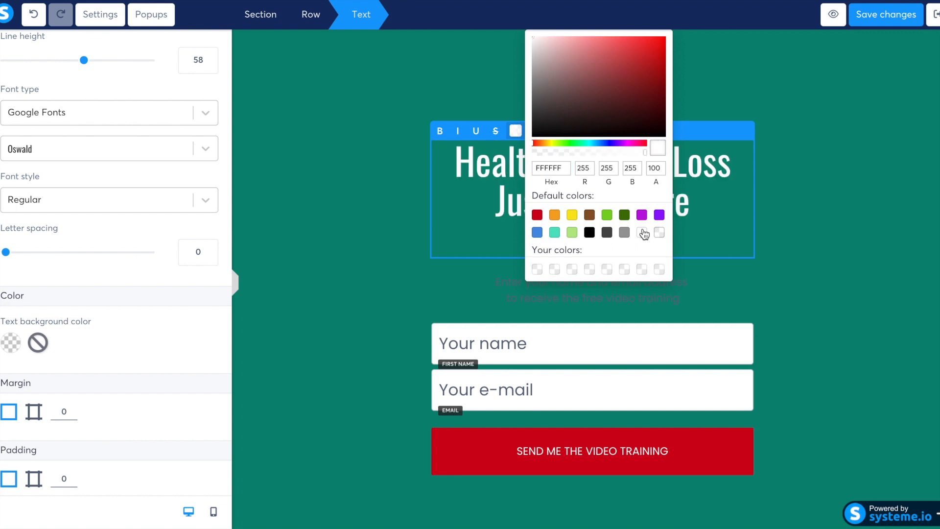
click(727, 206)
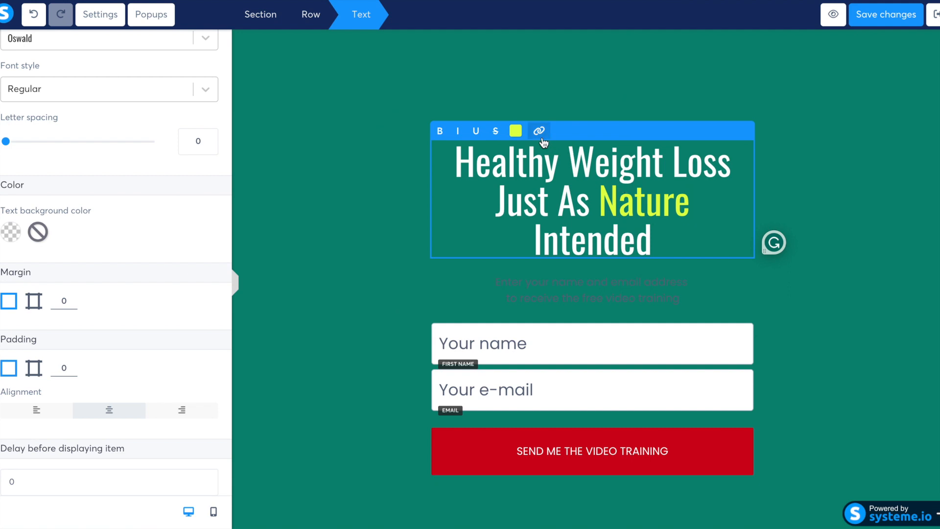
Check the hex color code of the word Nature in the headline.
click(515, 132)
click(565, 169)
double_click(565, 168)
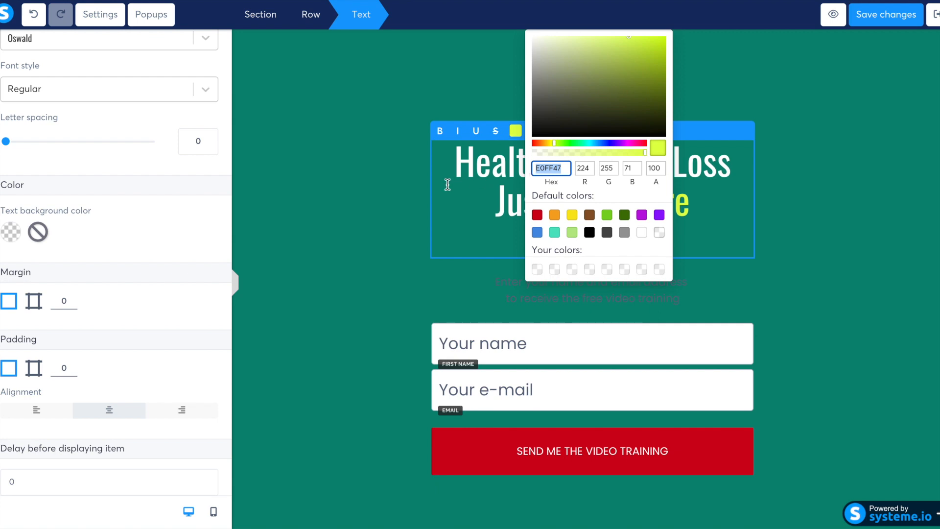
click(773, 242)
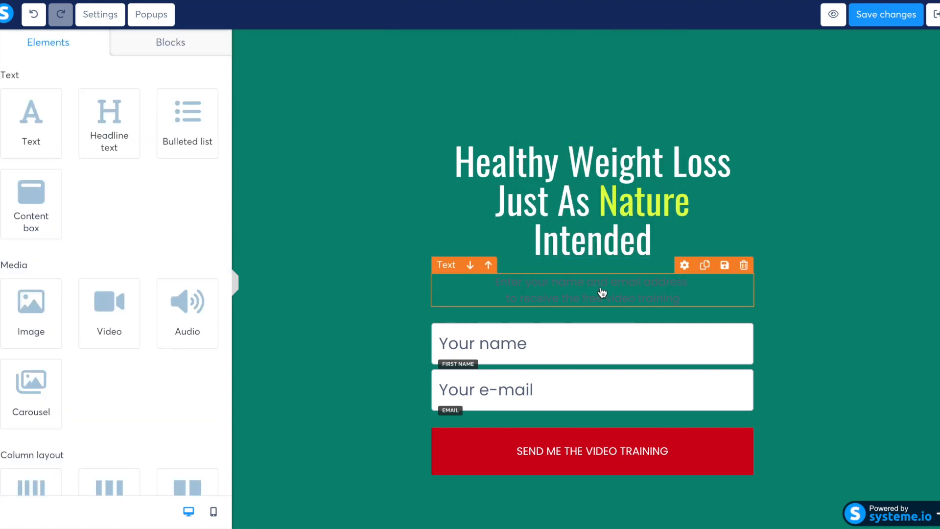
Change the text color of the line asking for name and email address to white, FFFFFF.
click(601, 292)
drag(690, 298, 489, 285)
click(515, 264)
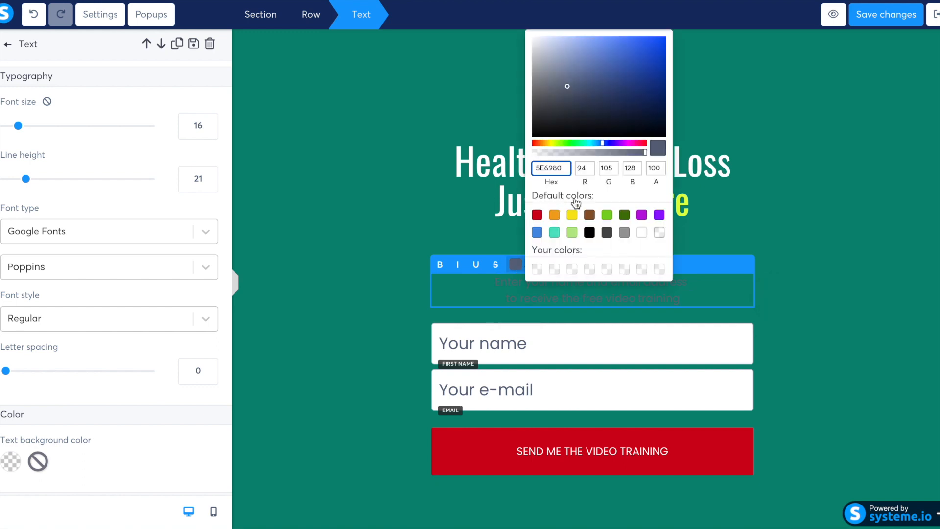
click(641, 232)
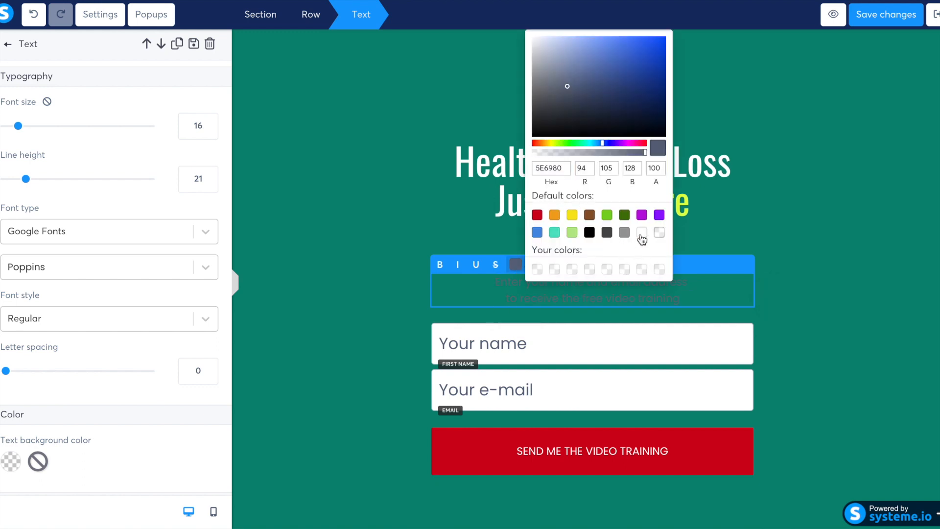
Replace "video training" with "weight loss tips." at the end of the text above the form fields.
click(697, 297)
drag(697, 296, 605, 294)
key(BackSpace)
text(weight loss tips.)
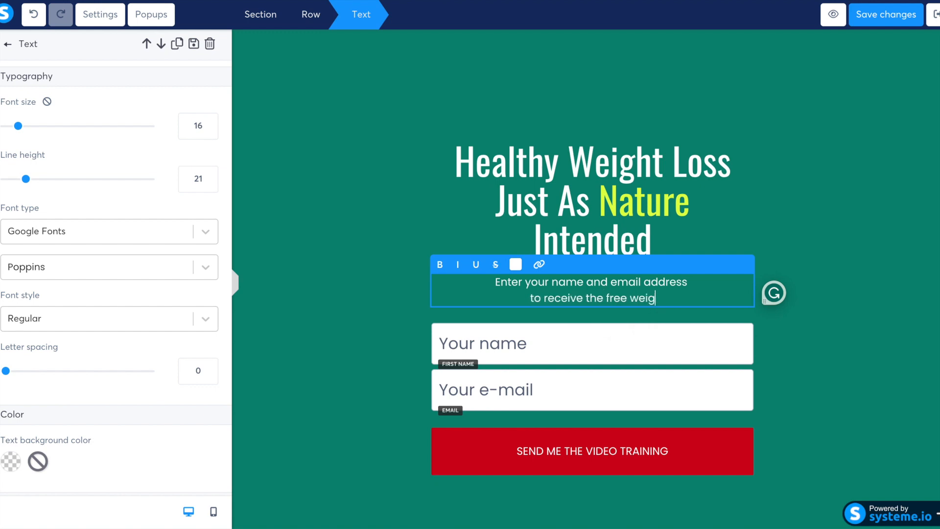
click(789, 179)
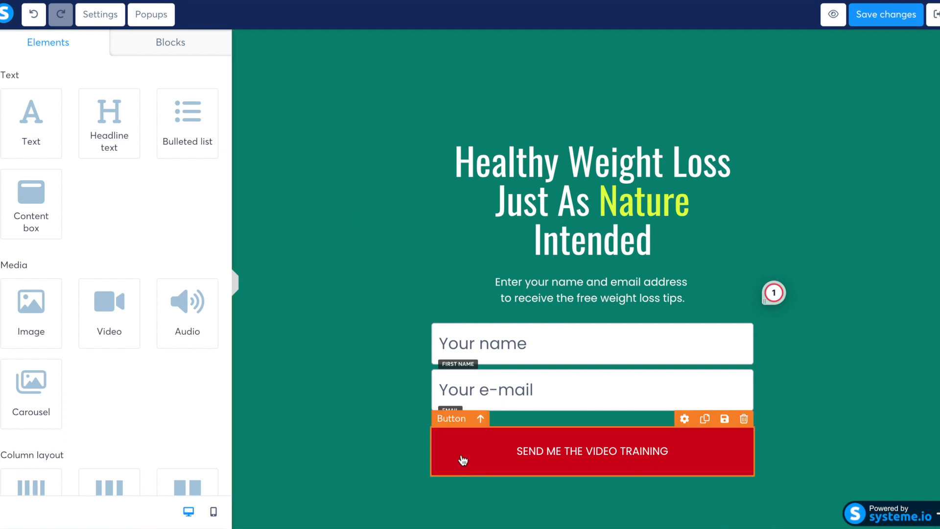
Set the SEND ME THE VIDEO TRAINING button's background color to hex 098974.
click(463, 460)
scroll(90, 318, down, 8)
scroll(89, 321, down, 9)
click(10, 346)
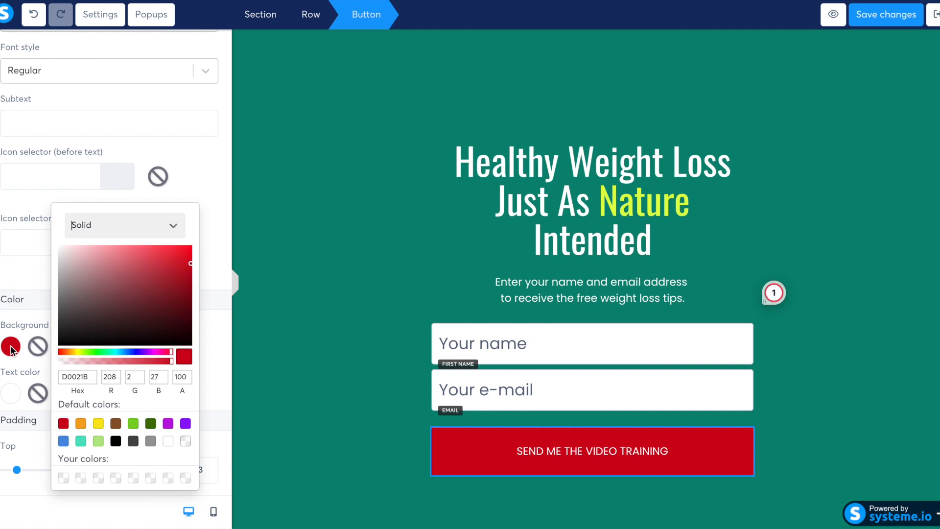
double_click(78, 377)
text(098974)
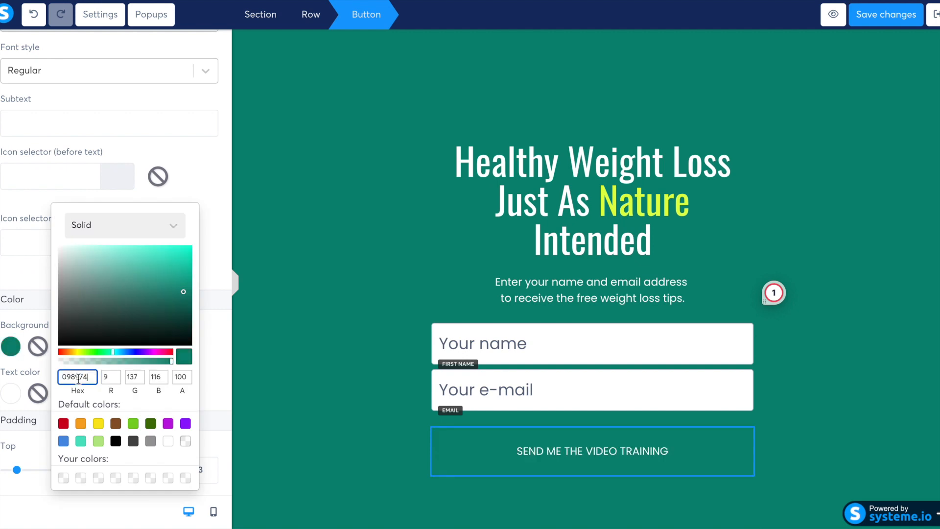
click(400, 451)
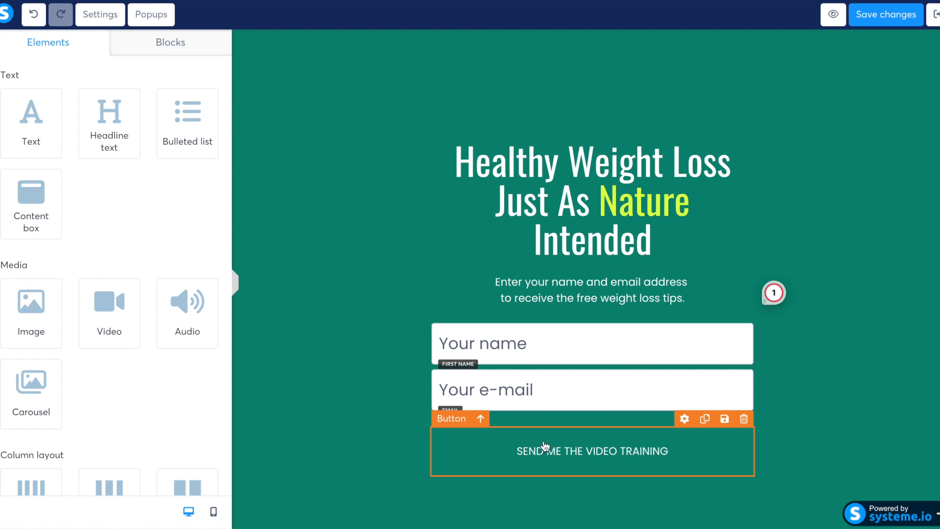
Give the SEND ME THE VIDEO TRAINING button a solid border.
click(442, 451)
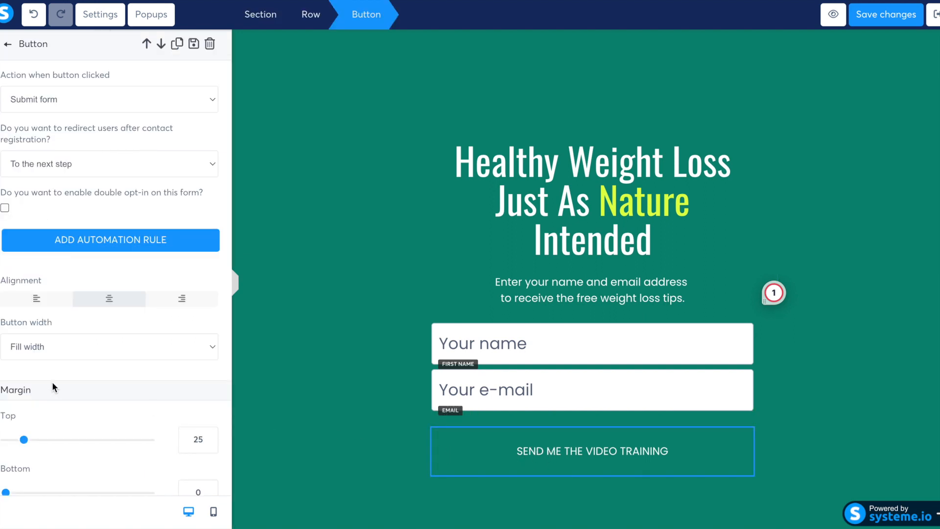
scroll(52, 381, down, 15)
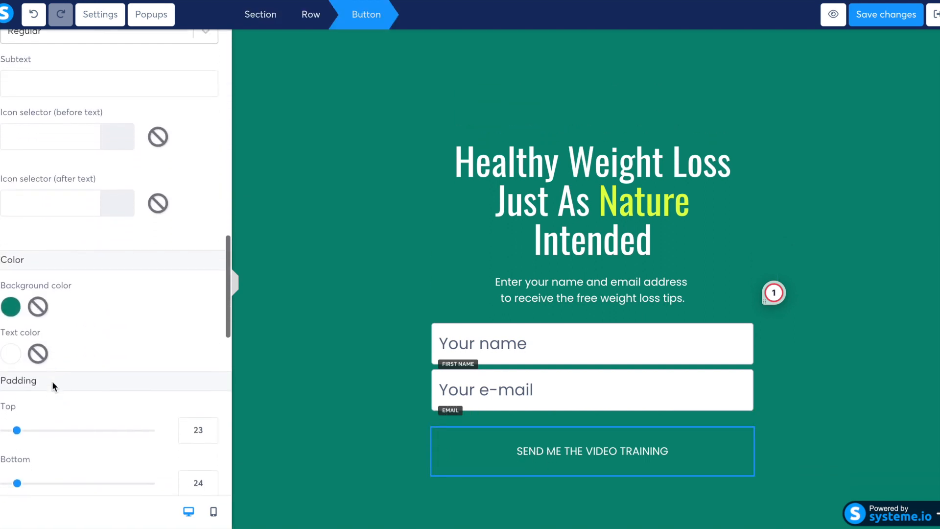
scroll(52, 381, down, 10)
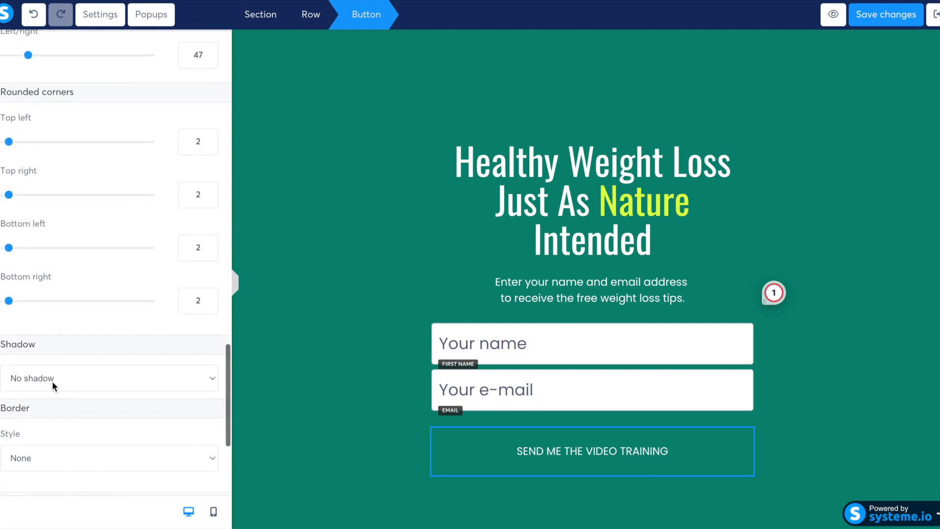
scroll(52, 381, down, 5)
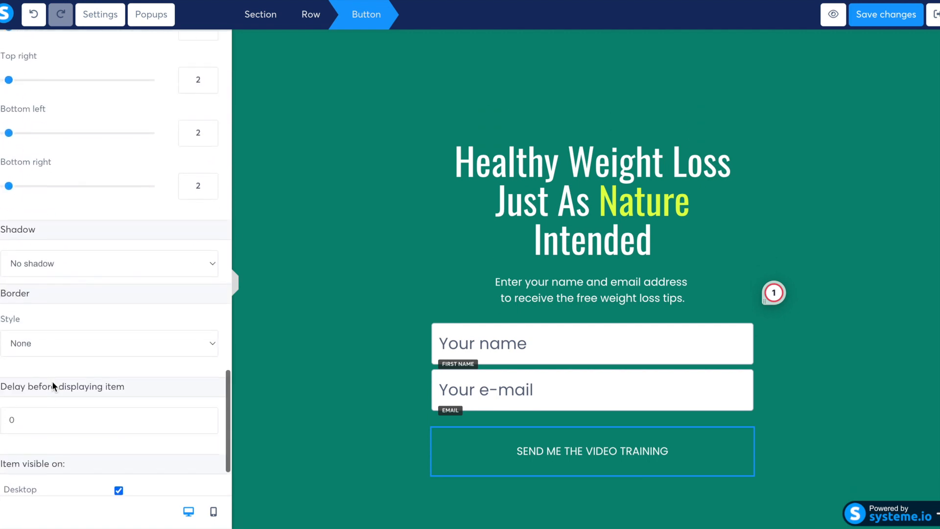
click(63, 338)
click(62, 349)
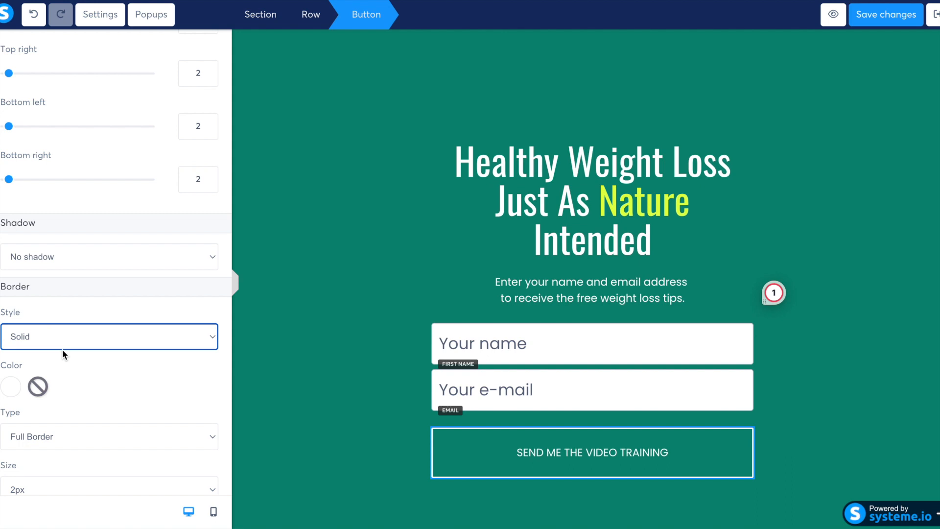
Try a 1px border size on the SEND ME THE VIDEO TRAINING button and return it to 2px.
scroll(63, 349, down, 1)
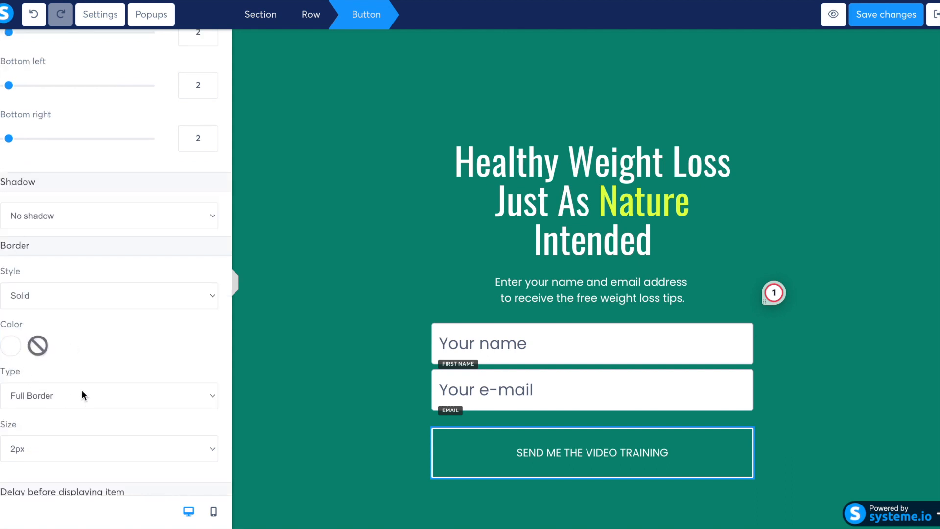
click(59, 447)
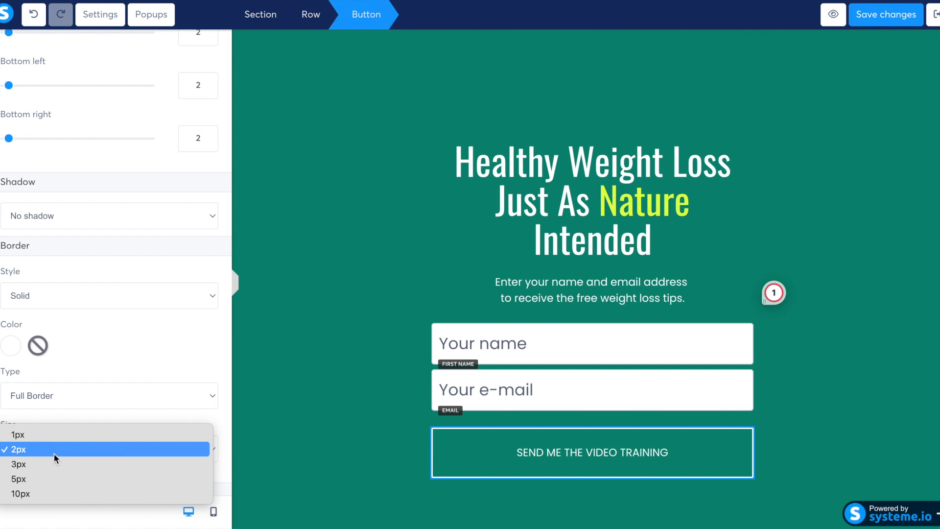
click(52, 435)
click(100, 448)
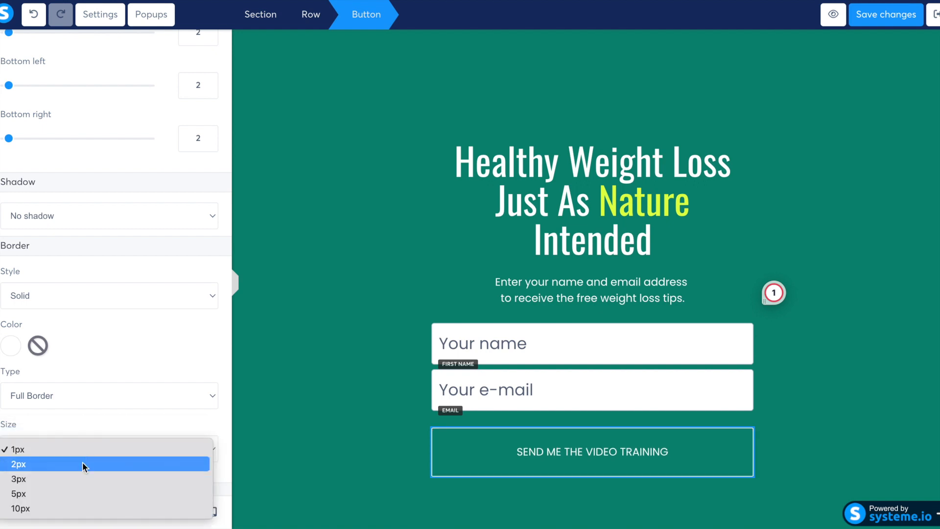
click(82, 462)
click(321, 424)
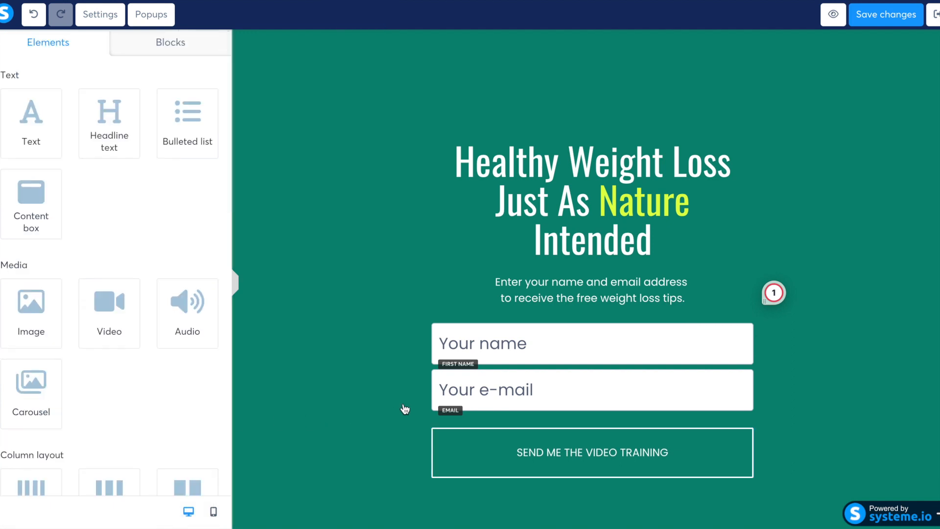
Change the text of the SEND ME THE VIDEO TRAINING button to "SIGN ME UP".
click(472, 449)
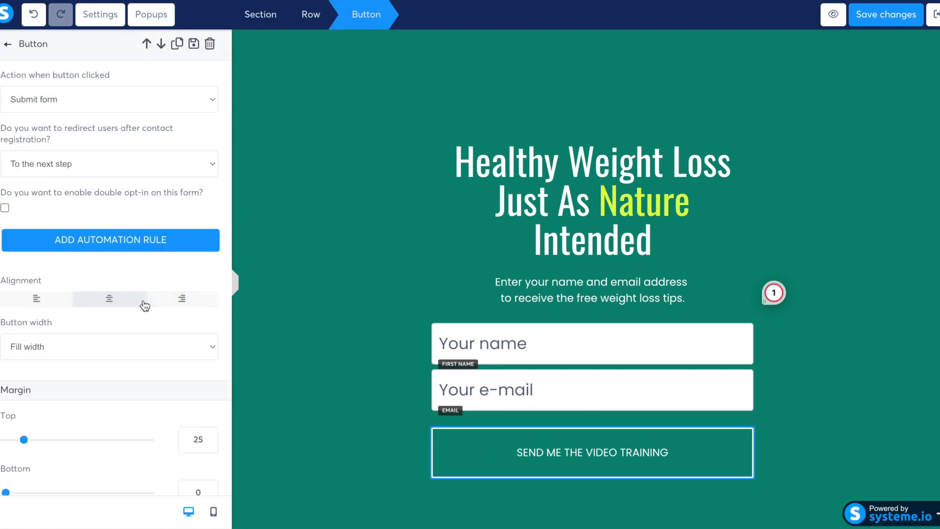
scroll(145, 305, down, 9)
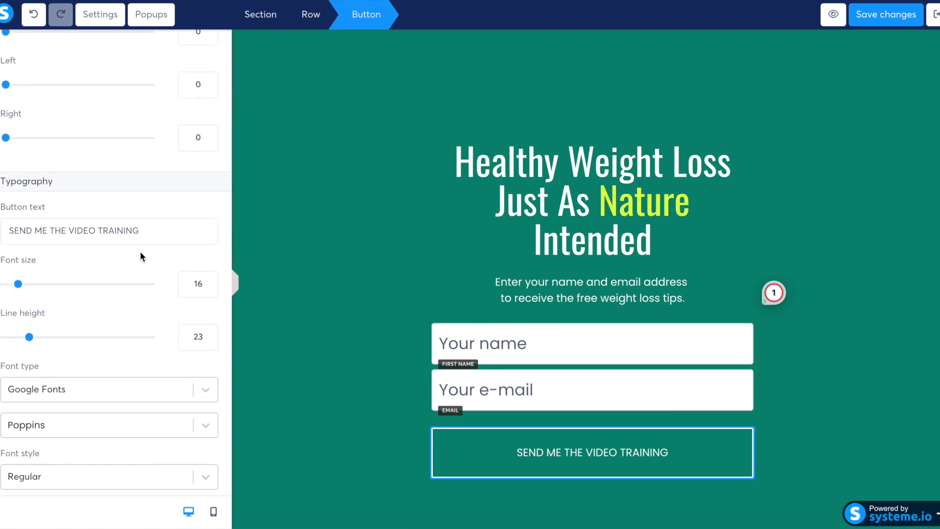
double_click(157, 228)
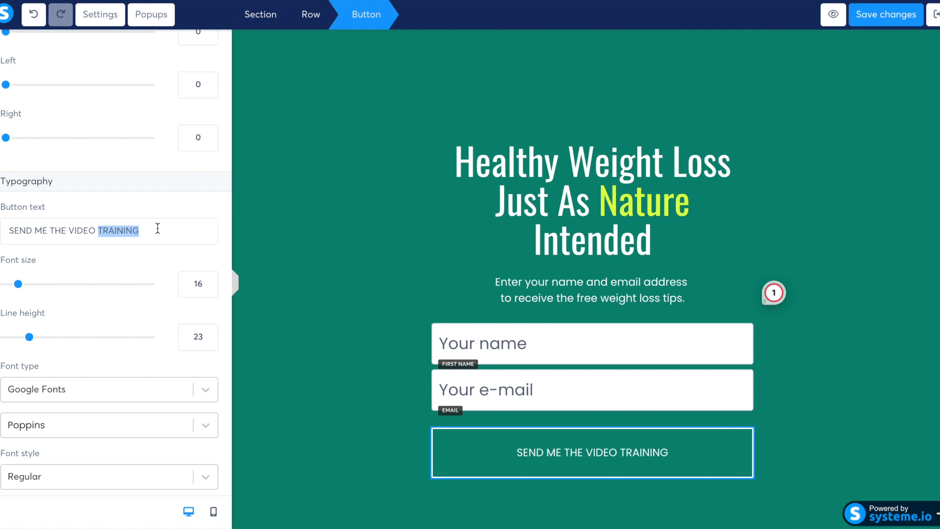
triple_click(157, 228)
text(SIGN ME )
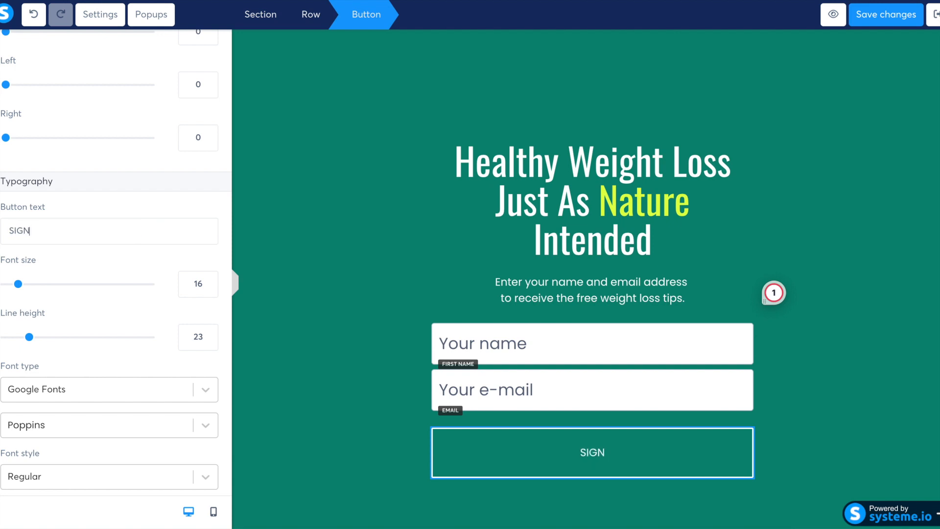
text(UP)
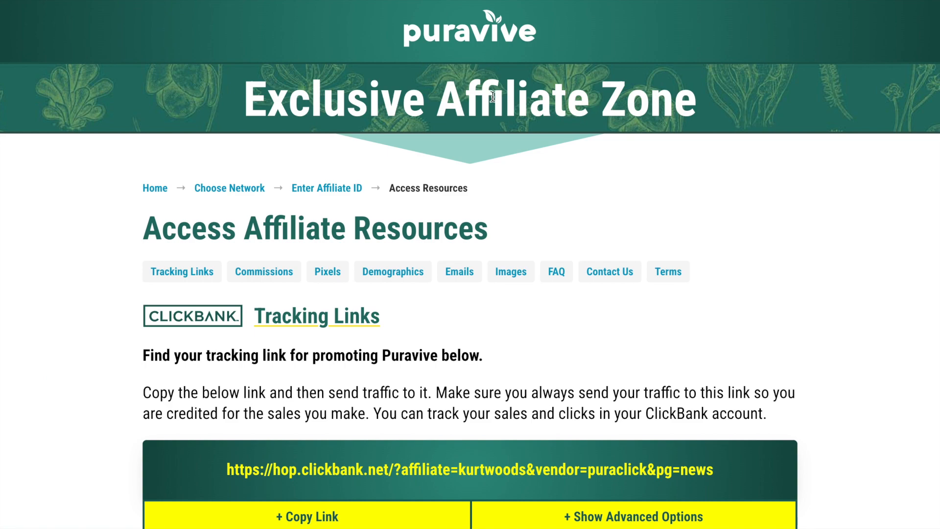
Switch to the Puravive affiliate resources, open the Images section, and pick out the bottle image on the sales page.
click(509, 272)
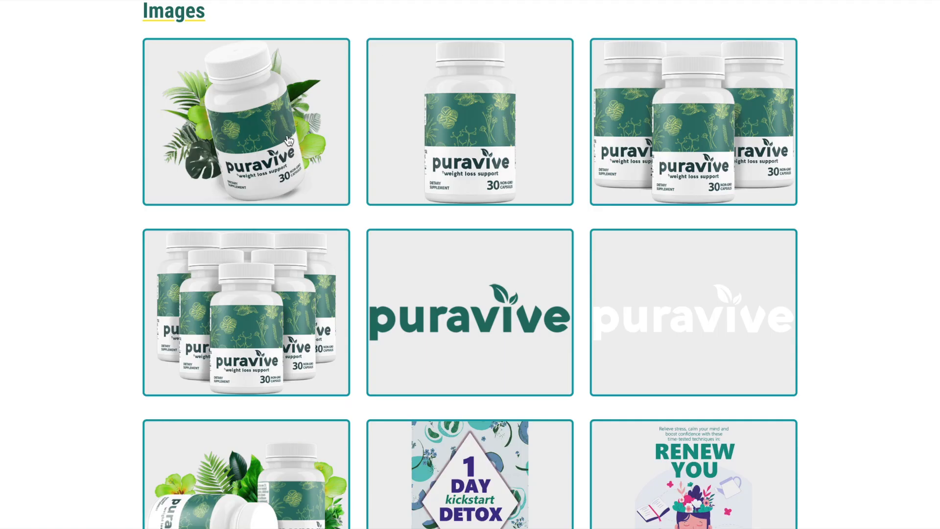
click(287, 138)
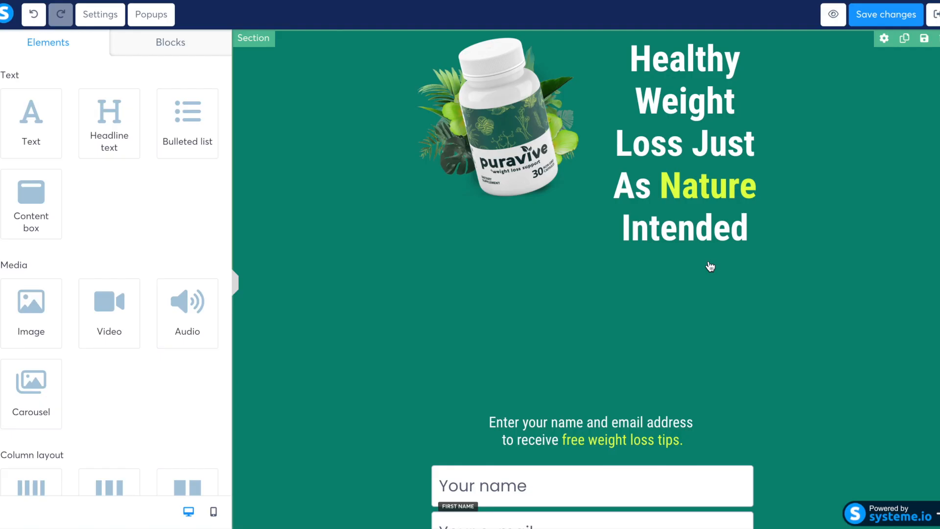
click(516, 108)
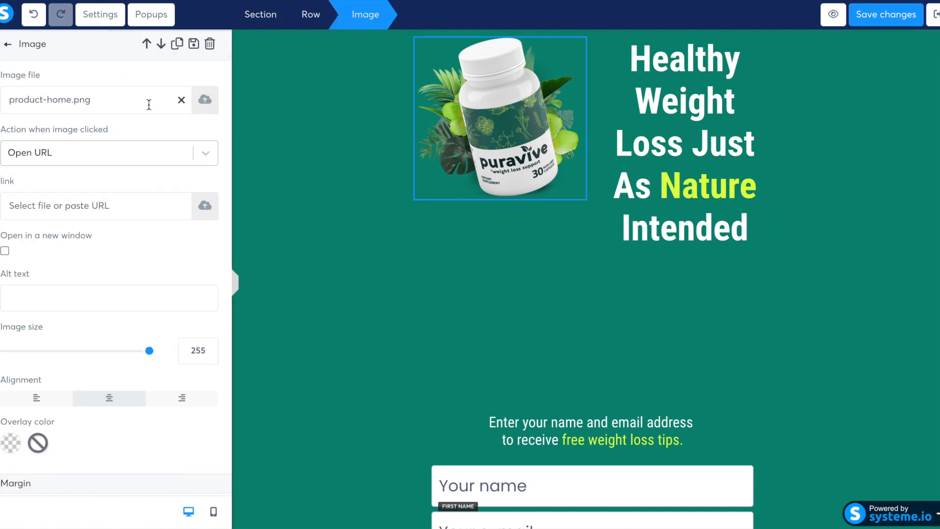
click(204, 103)
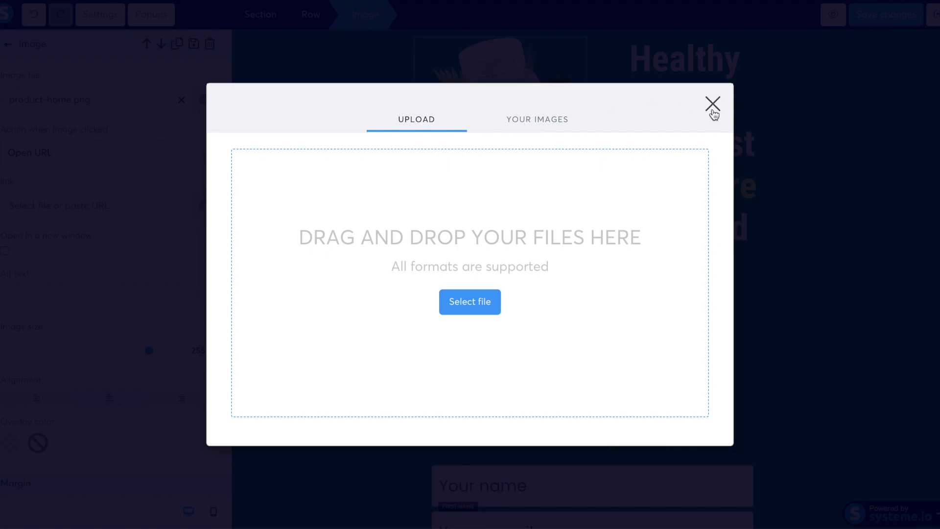
click(712, 103)
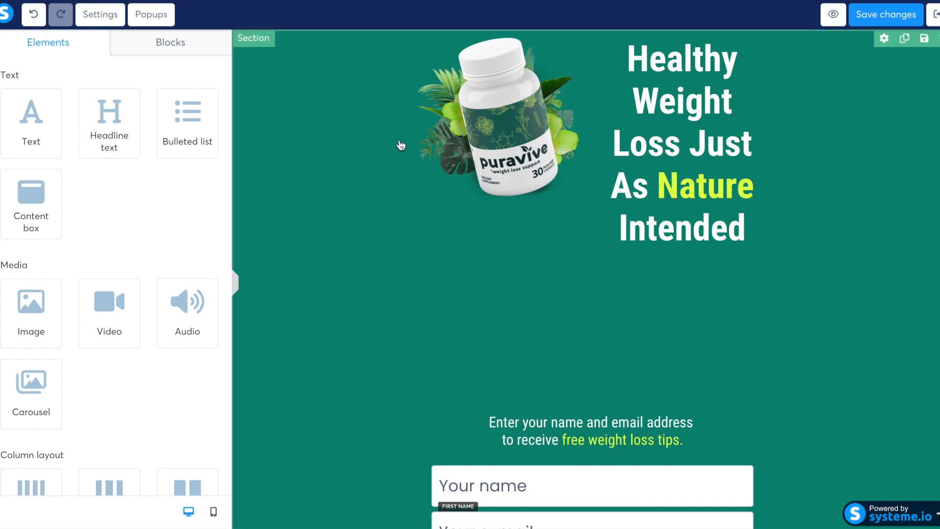
Set the left and right margins of the row holding the bottle image and headline to -50.
click(414, 171)
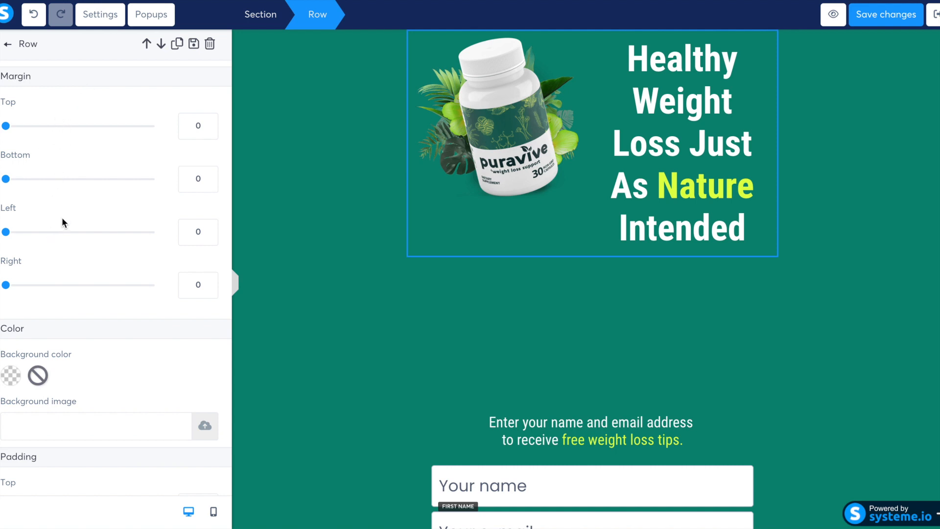
double_click(195, 232)
text(50)
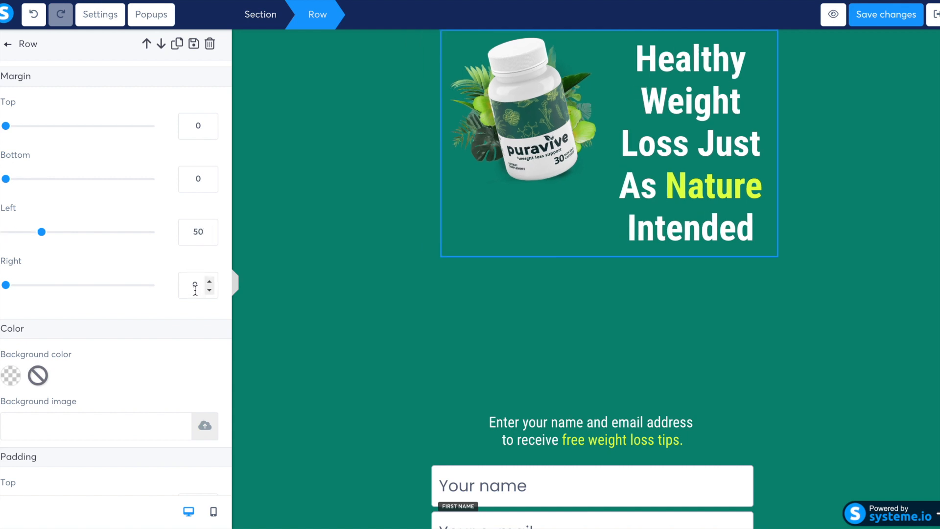
click(188, 231)
text(-)
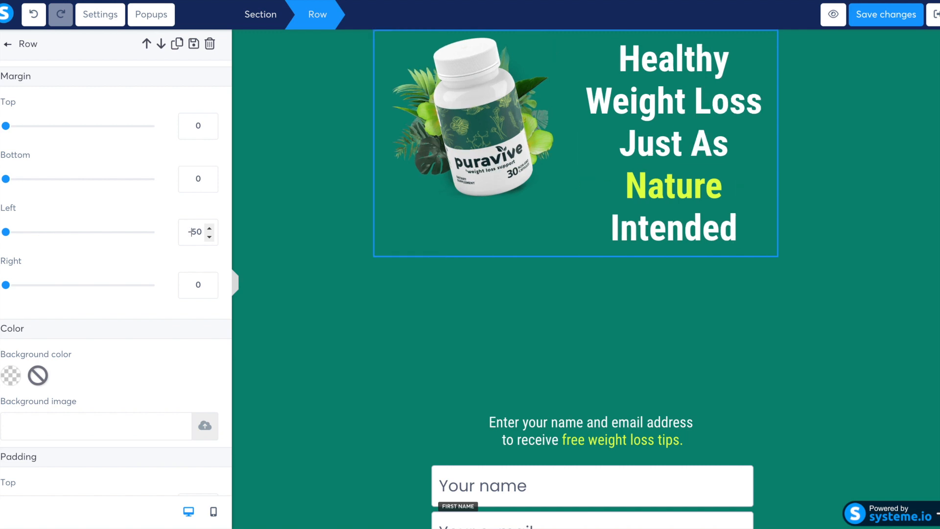
double_click(194, 282)
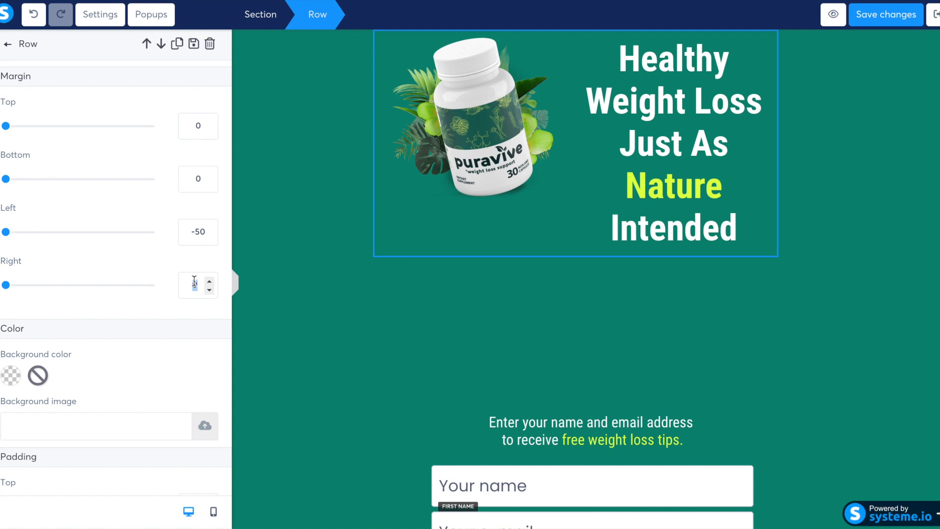
key(BackSpace)
text(-50)
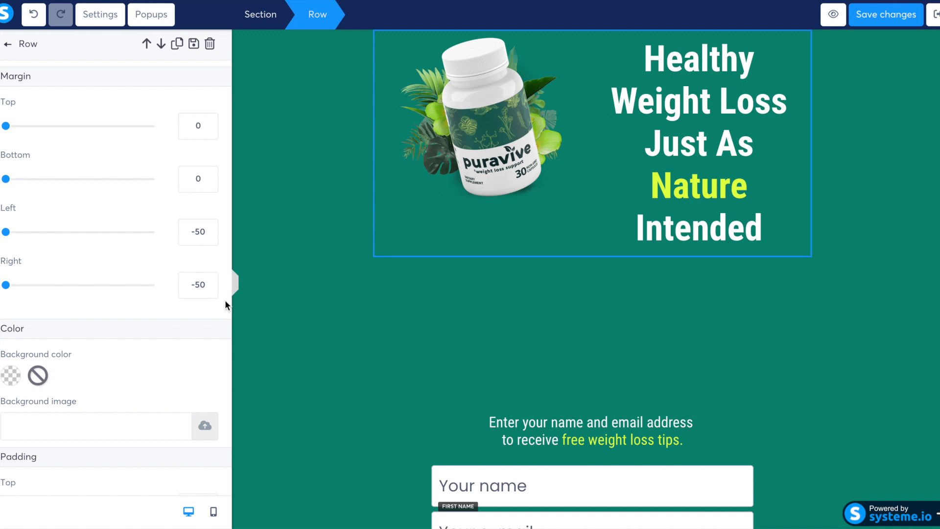
Widen the bottle and headline row by setting its right and left margins to -100.
click(196, 283)
key(BackSpace)
text(100)
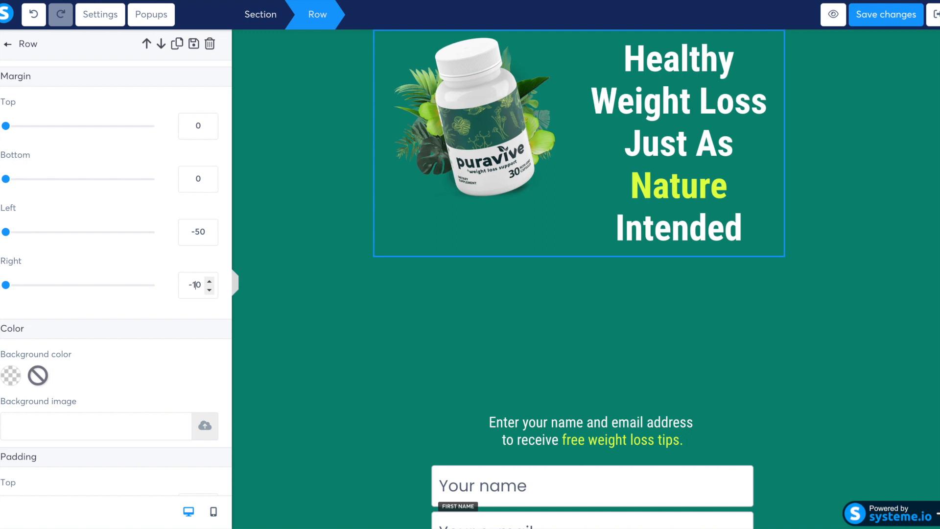
click(194, 231)
key(BackSpace)
text(1)
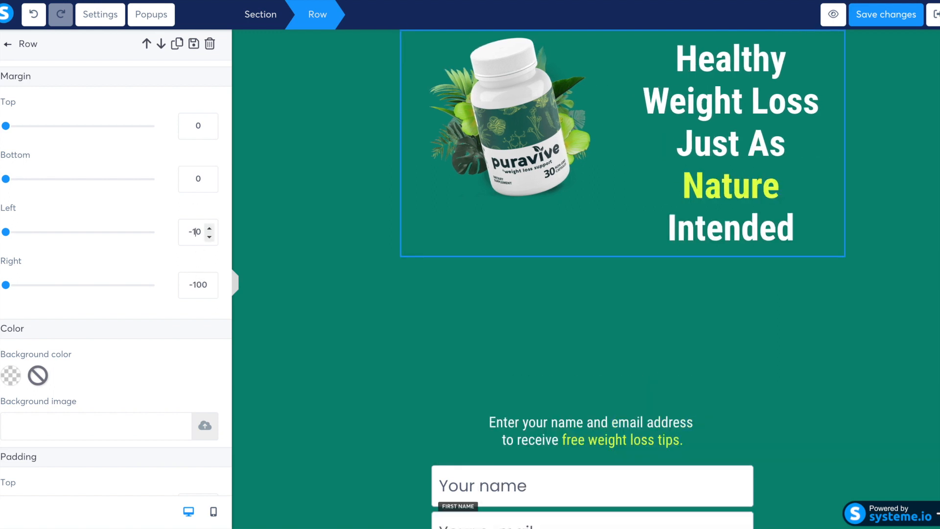
text(0)
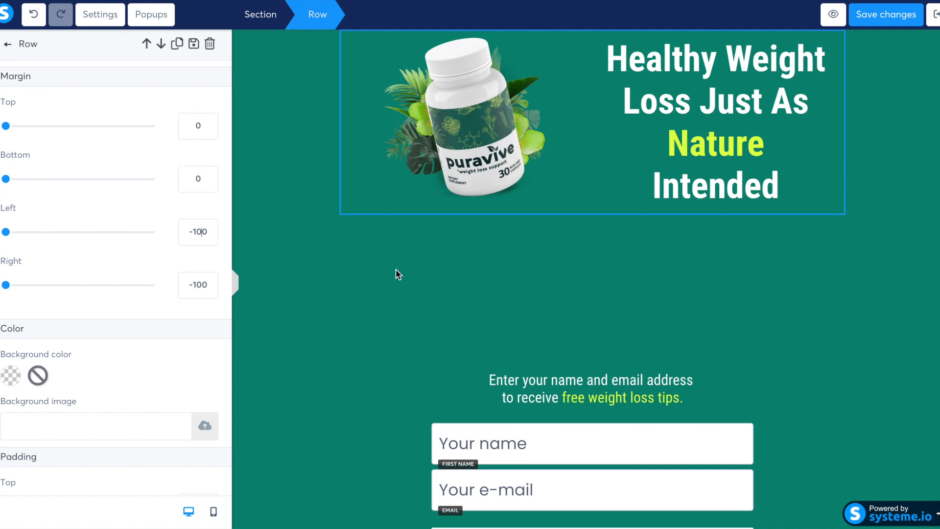
Set the right and left margins of the "Healthy Weight Loss Just As Nature Intended" headline to -50.
click(692, 115)
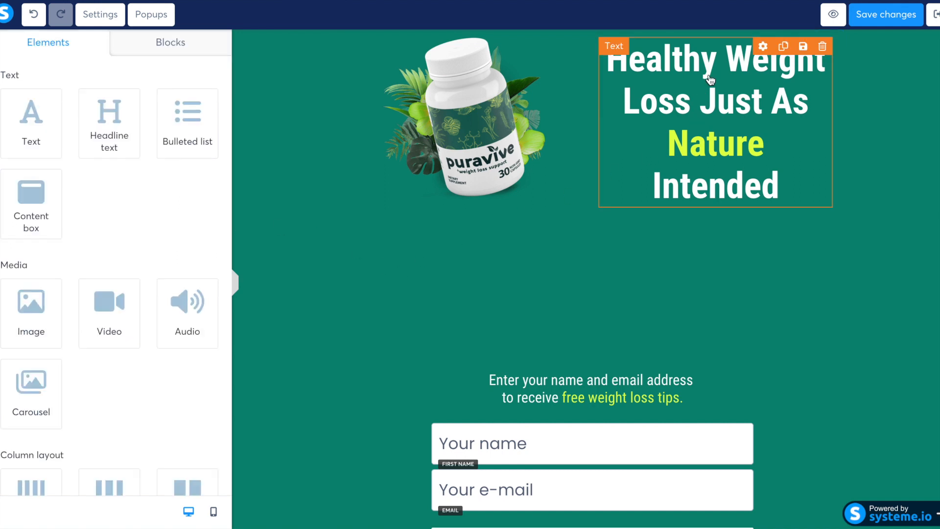
click(684, 73)
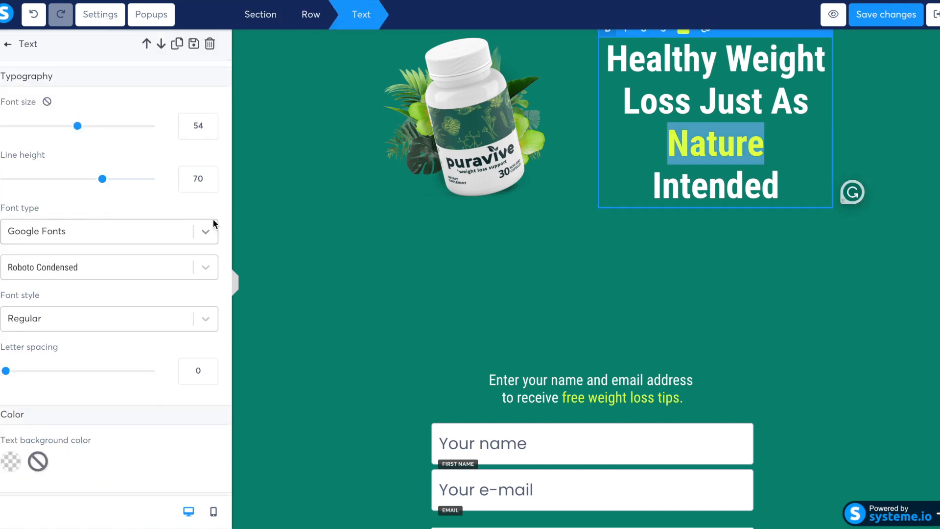
double_click(667, 141)
scroll(96, 140, down, 8)
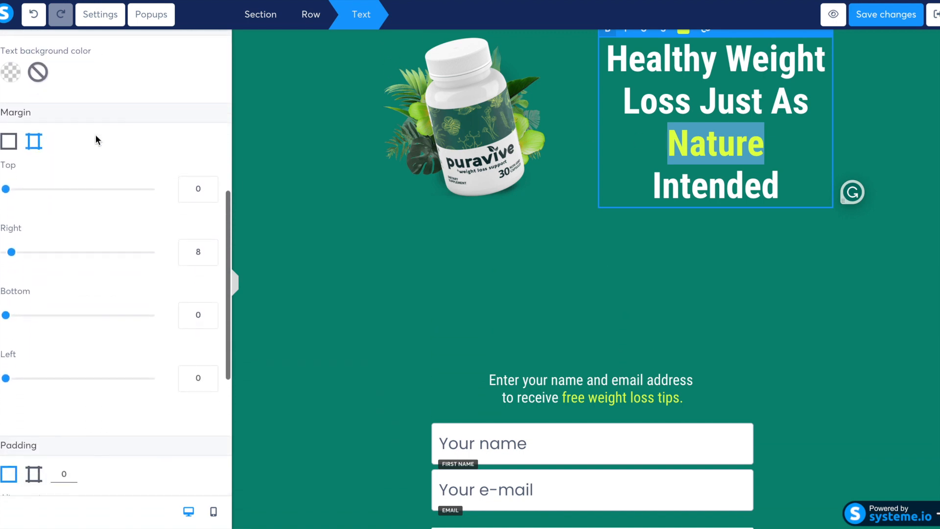
click(197, 252)
key(BackSpace)
text(0)
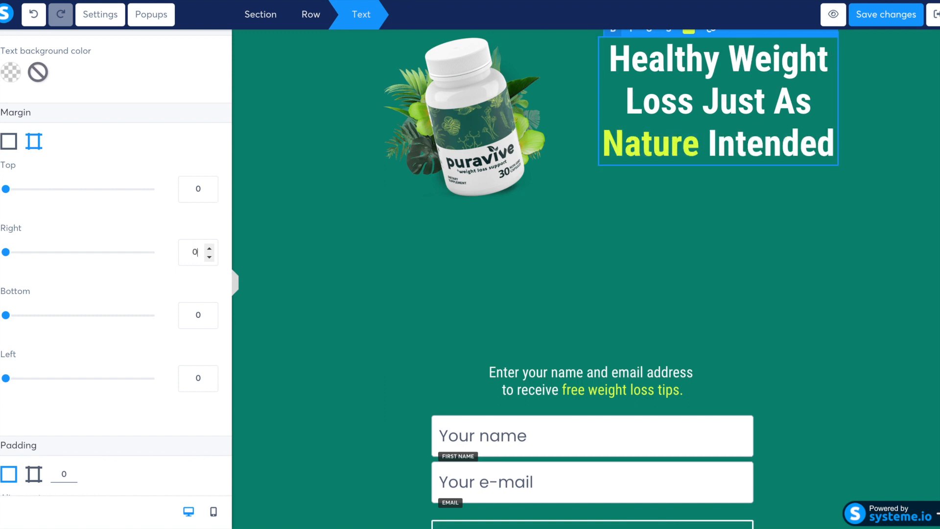
text(5)
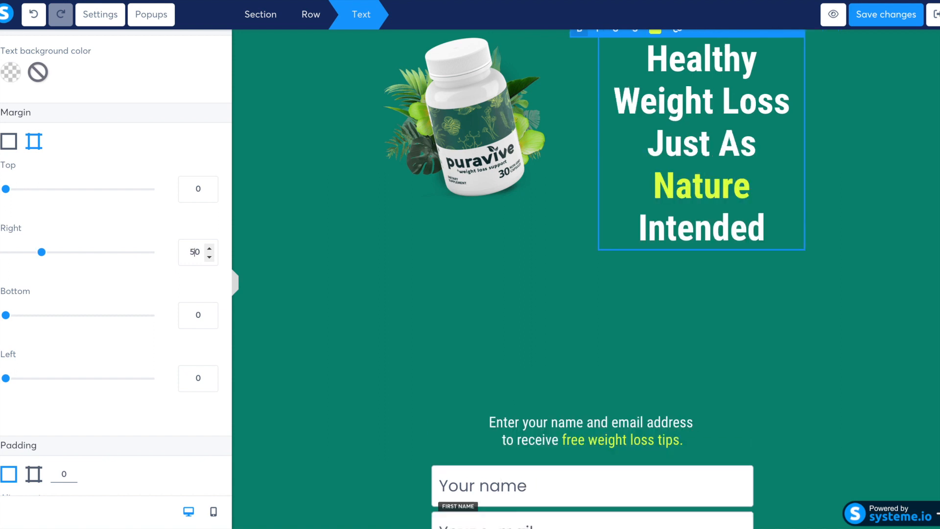
text(-)
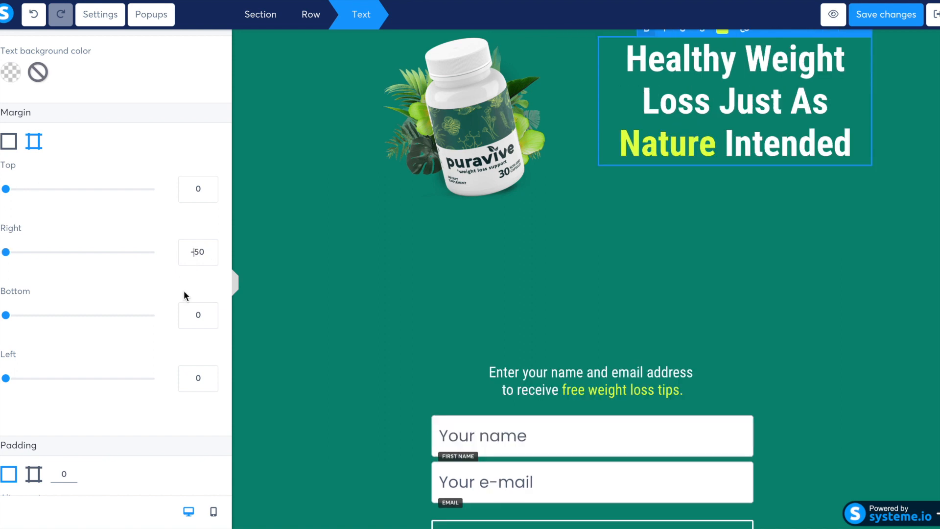
click(191, 378)
text(-5)
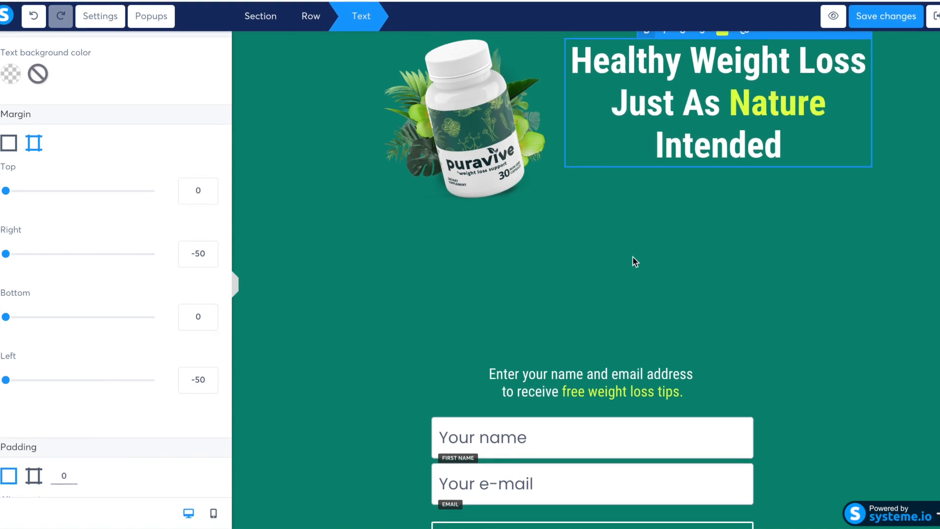
click(632, 249)
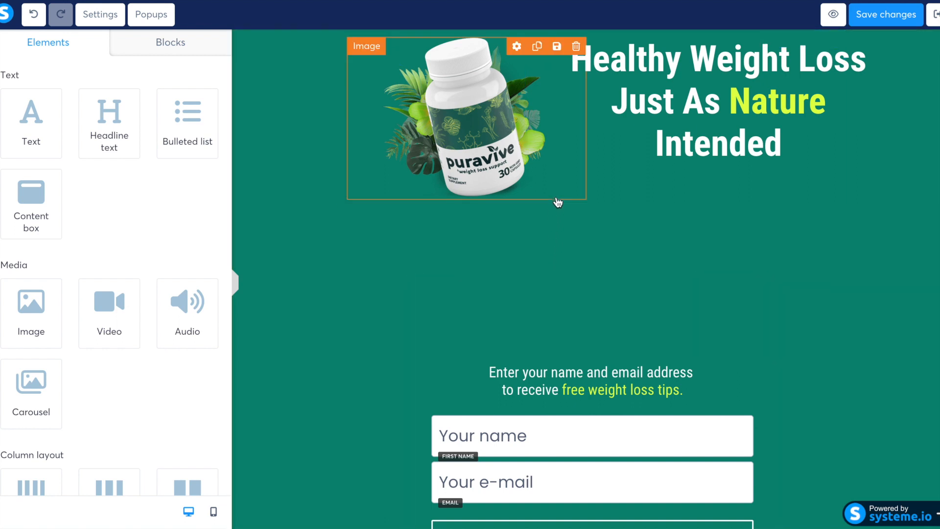
Set the bottom margin of the row holding the bottle image and headline to -100.
click(553, 228)
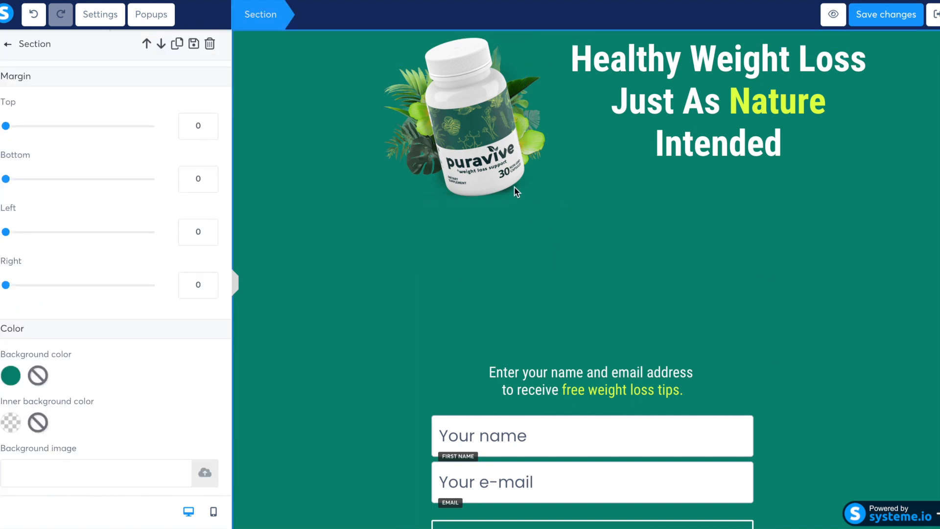
click(403, 205)
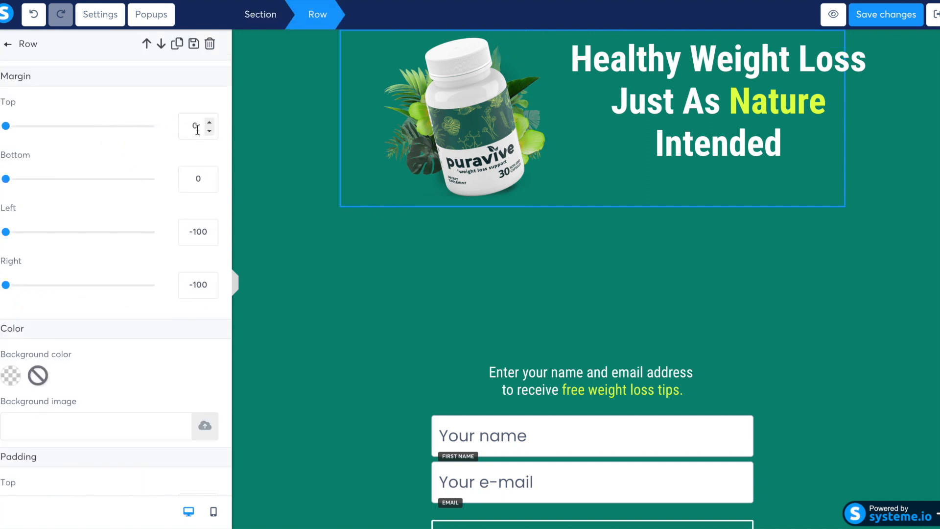
click(209, 186)
click(210, 185)
click(210, 186)
click(210, 186)
click(209, 186)
click(210, 186)
click(209, 186)
click(210, 186)
click(209, 186)
click(209, 186)
click(210, 186)
click(209, 186)
click(210, 186)
click(209, 186)
click(209, 186)
click(209, 186)
click(209, 186)
click(210, 186)
double_click(198, 178)
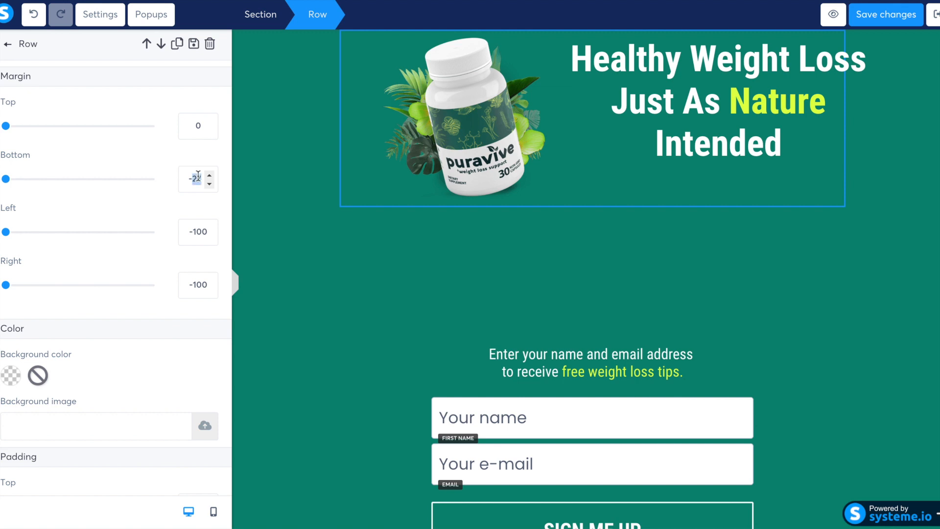
text(100)
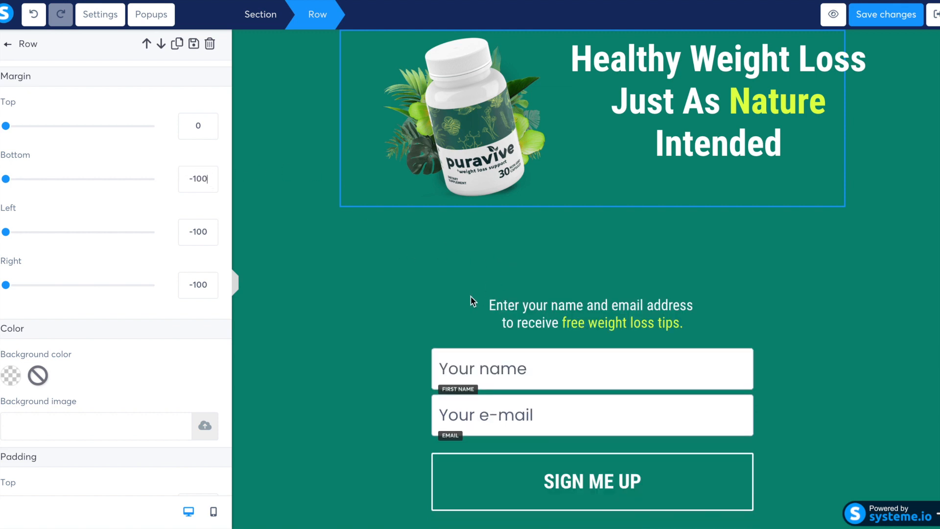
Save the changes made to the squeeze page.
click(460, 307)
click(499, 276)
scroll(498, 273, down, 1)
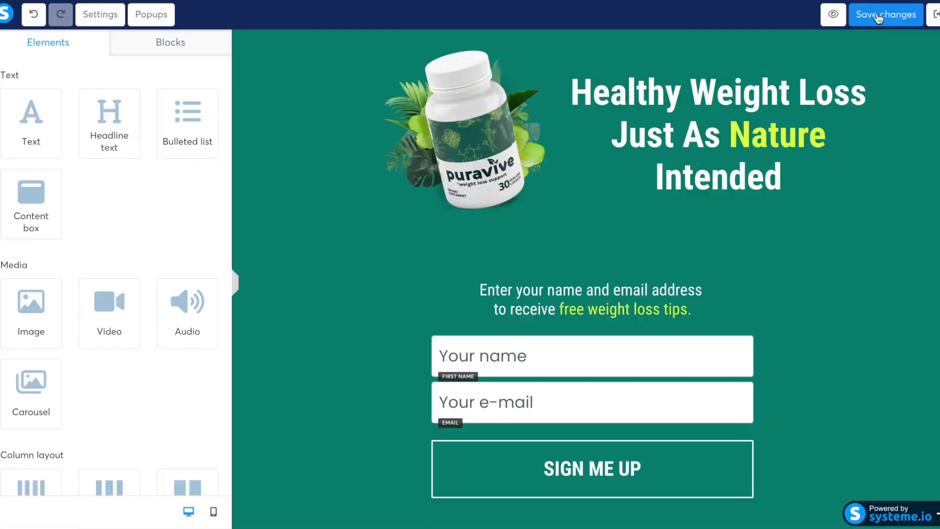
click(874, 14)
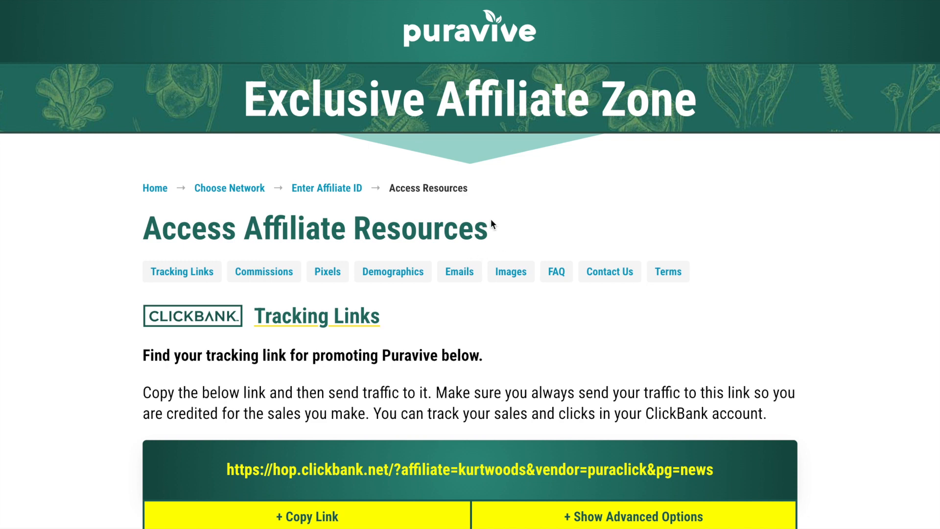
Open the Emails section of the Puravive affiliate resources and look through the Email 1 subject lines and body.
click(459, 270)
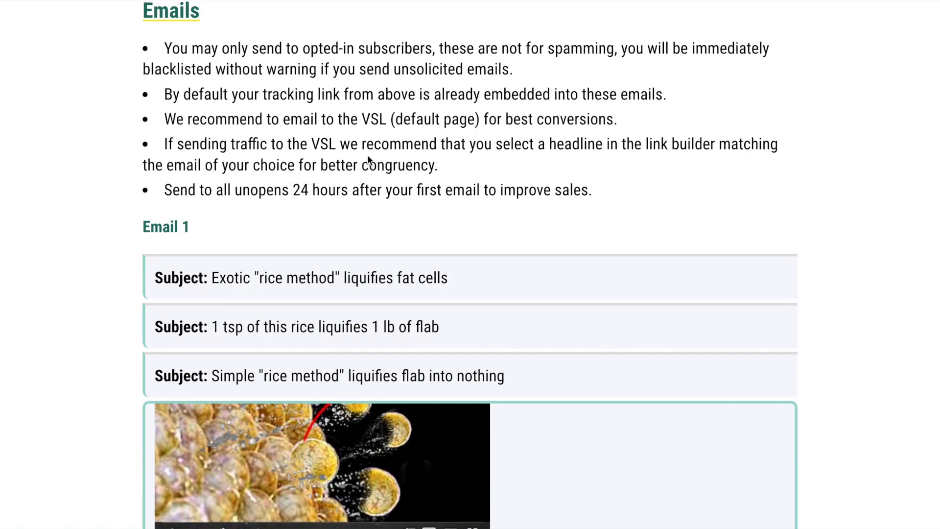
scroll(320, 190, down, 2)
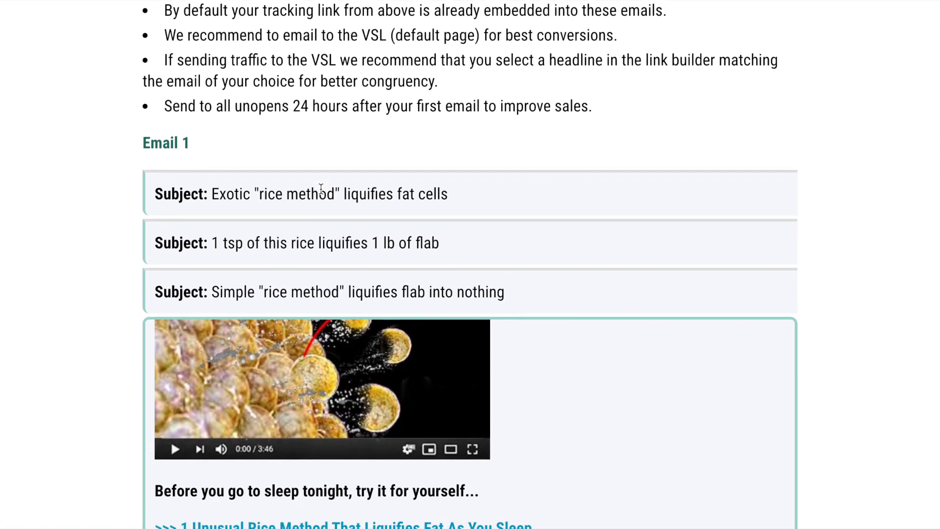
scroll(321, 189, down, 2)
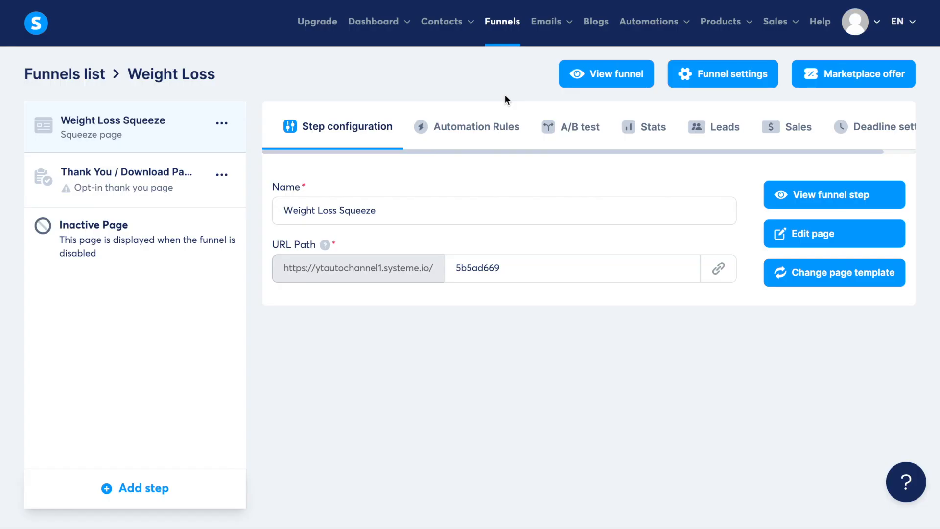
Create an email campaign named "Weight Loss Camp" with no description.
mouse_move(552, 23)
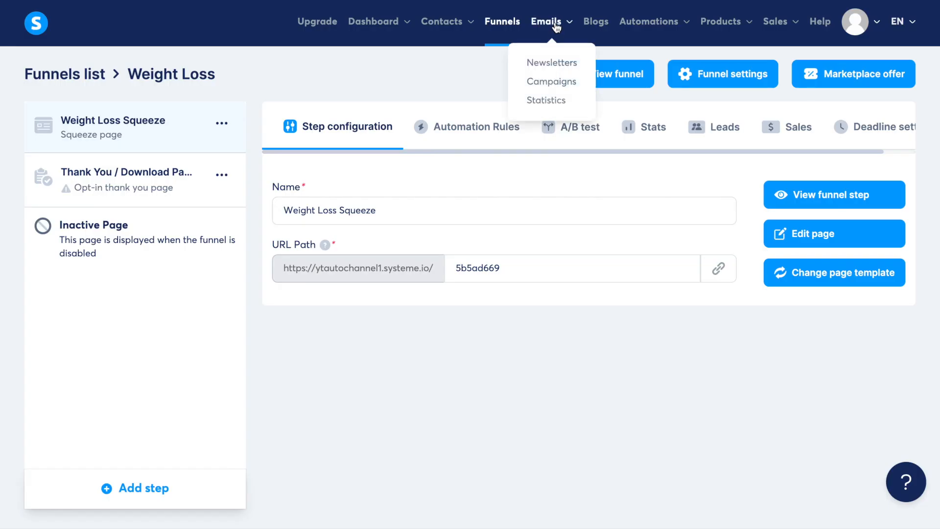
click(549, 82)
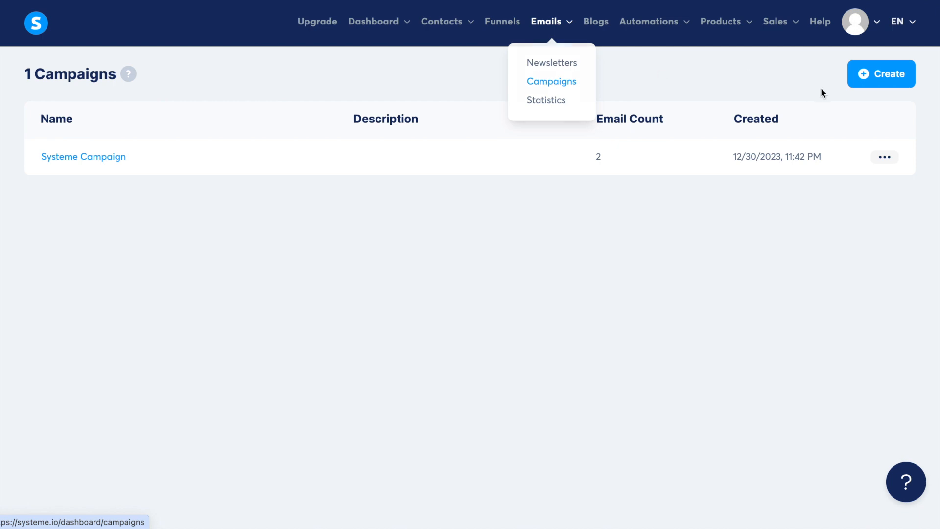
click(864, 75)
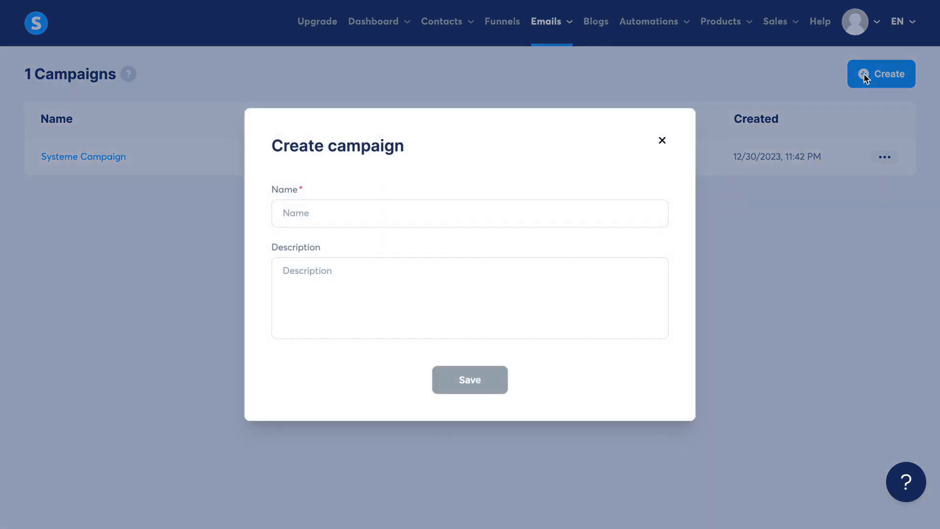
click(522, 218)
text(Weight Los)
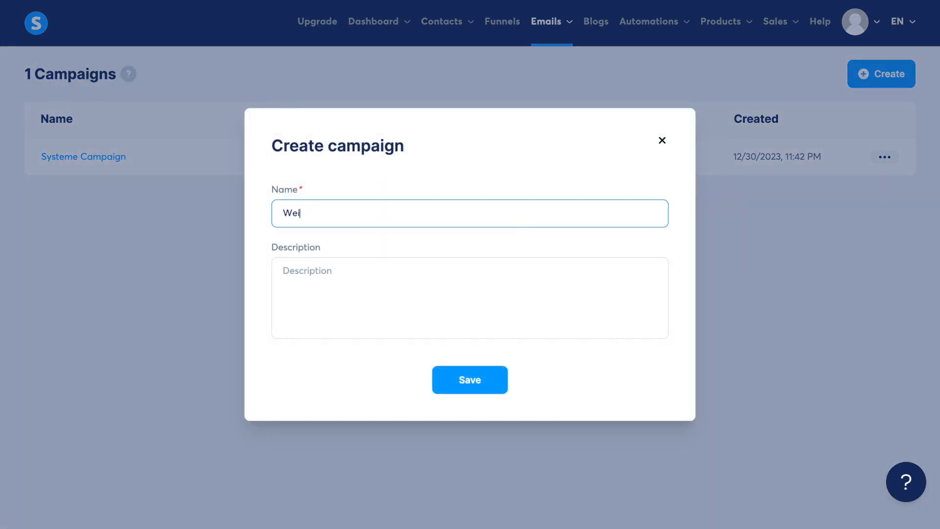
text(s S)
key(BackSpace)
text(Camp)
click(468, 379)
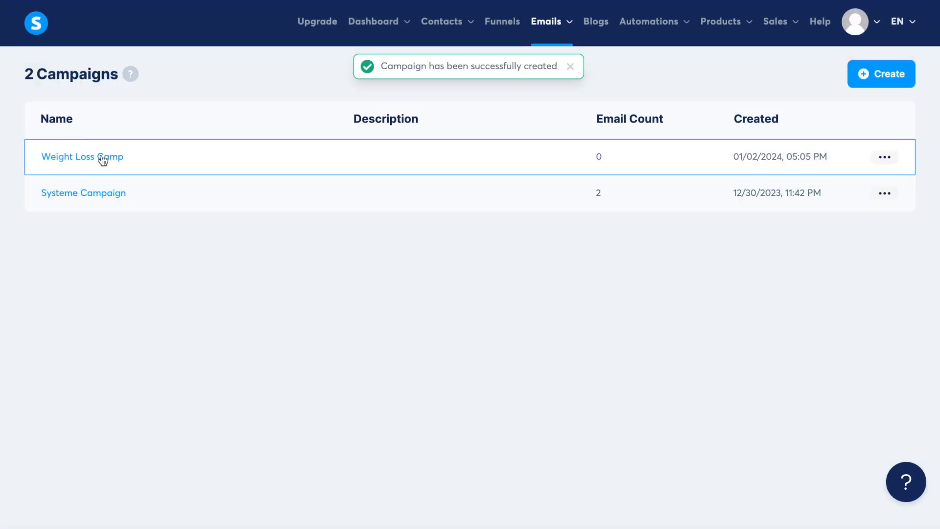
Add an email to the Weight Loss Camp campaign with subject "1 tsp of this rice liquifies 1 lb of flab" and the sender's name.
click(101, 157)
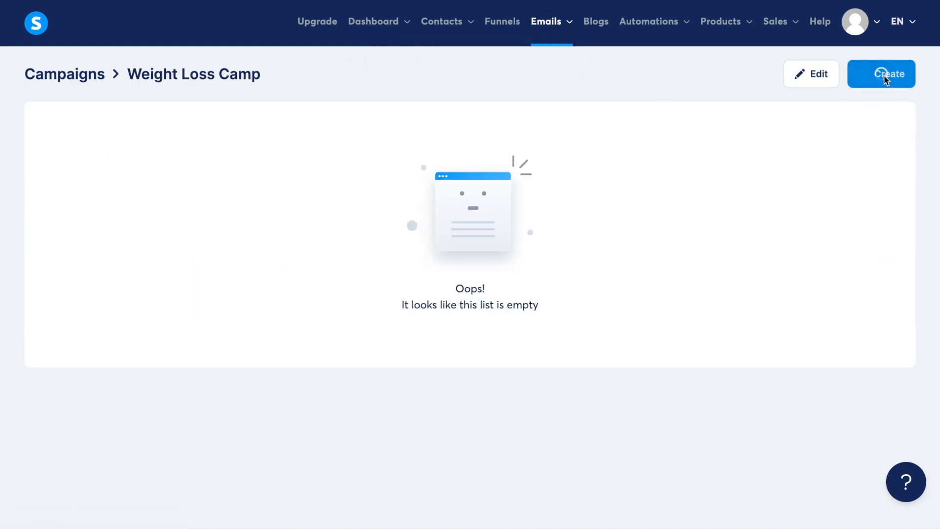
click(883, 75)
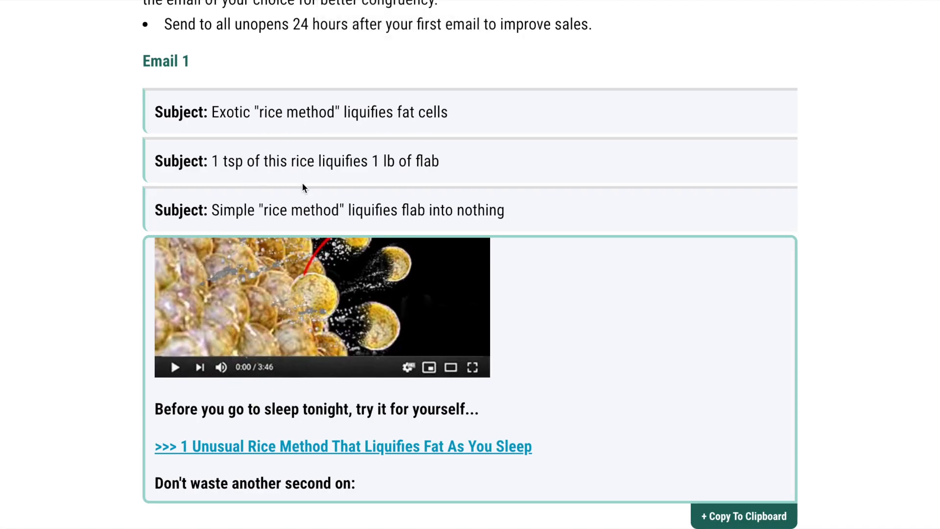
drag(452, 161, 213, 164)
key(ctrl+c)
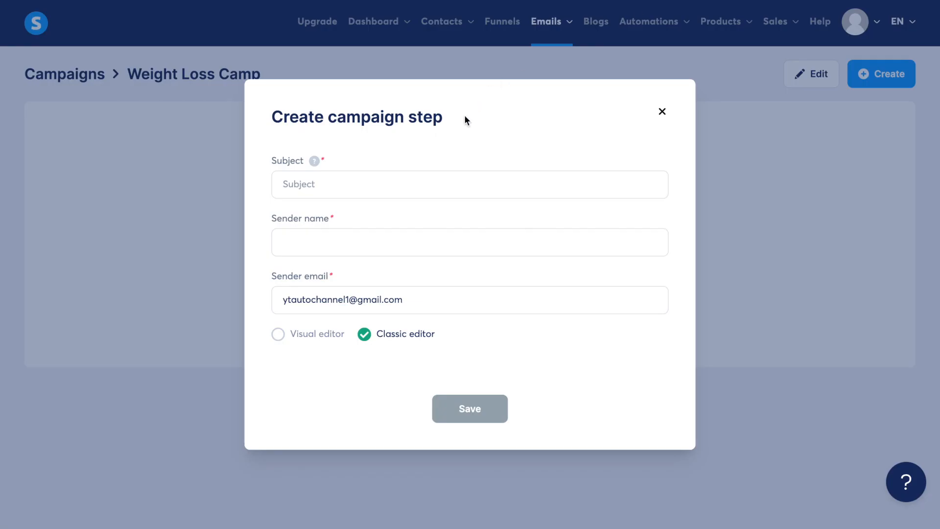
click(441, 183)
key(ctrl+v)
click(373, 246)
text(Kurtis Da)
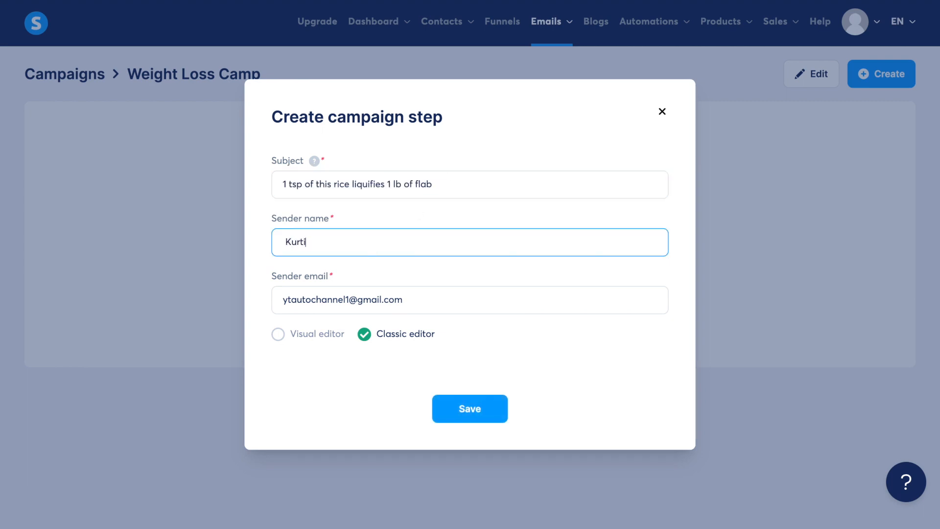
text(vid)
click(463, 408)
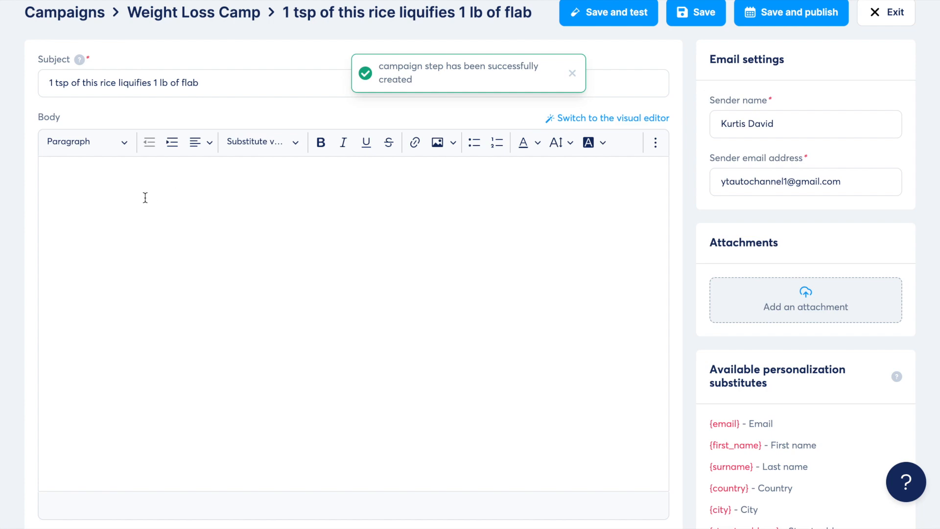
Copy the full Email 1 text and image from the Puravive affiliate resources into the campaign email's body.
key(ctrl+Tab)
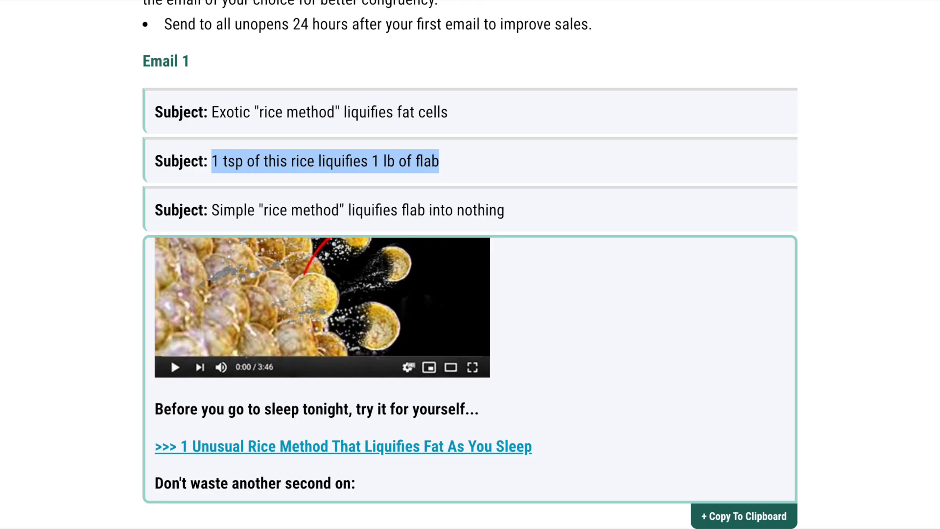
scroll(320, 226, down, 3)
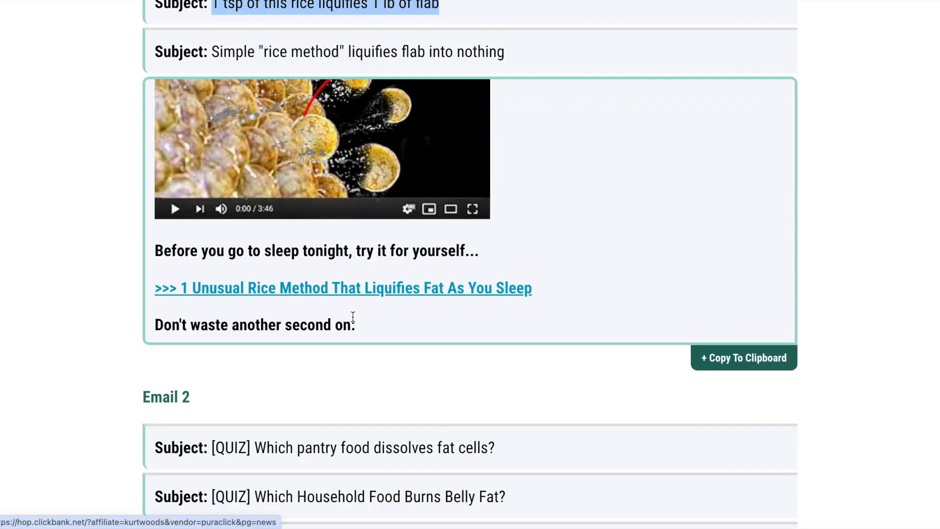
scroll(360, 321, down, 5)
scroll(361, 321, down, 1)
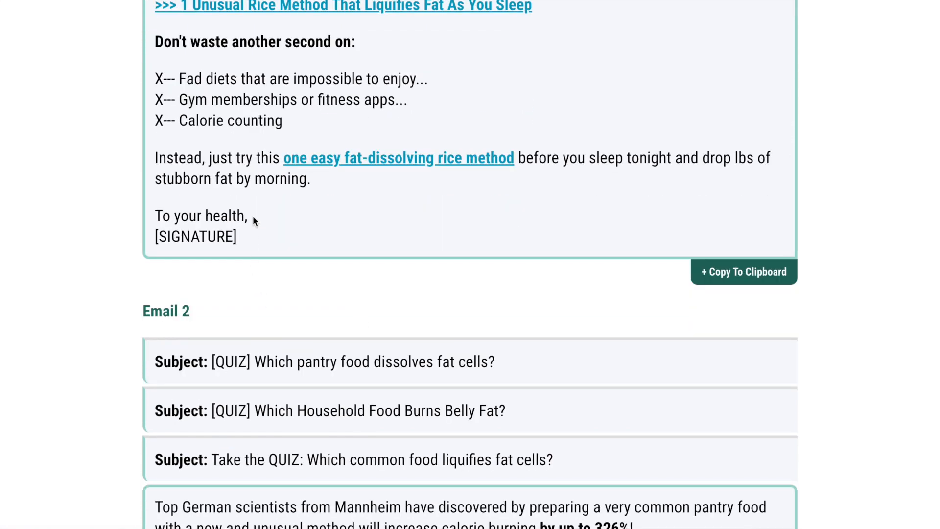
mouse_move(244, 237)
mouse_down()
mouse_move(182, 178)
mouse_move(147, 4)
mouse_move(119, 401)
mouse_move(128, 526)
mouse_move(147, 519)
mouse_move(165, 418)
mouse_move(156, 417)
mouse_up()
key(super+c)
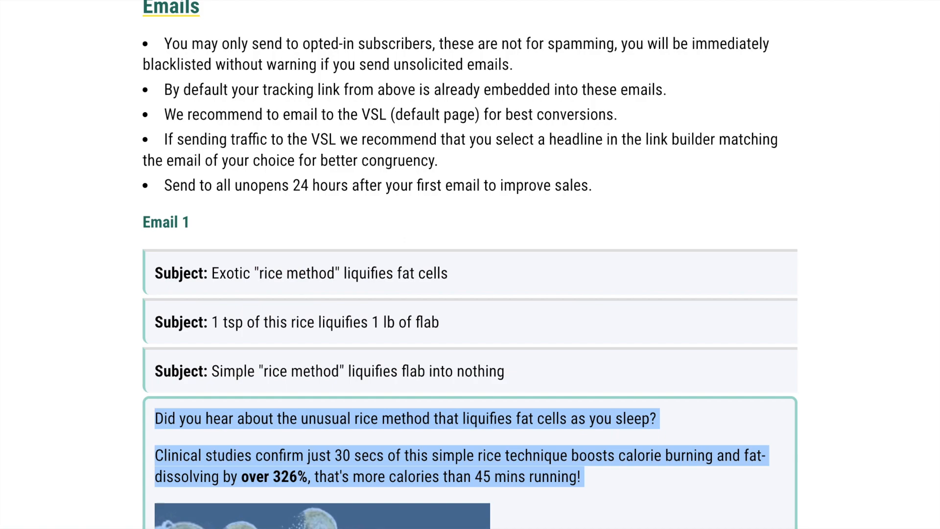
key(ctrl+Tab)
click(177, 207)
key(super+v)
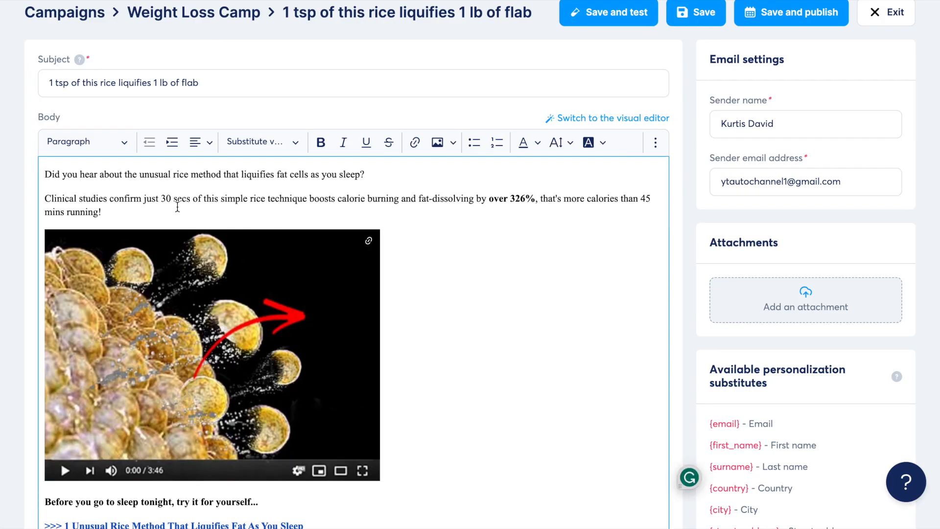
scroll(283, 185, down, 3)
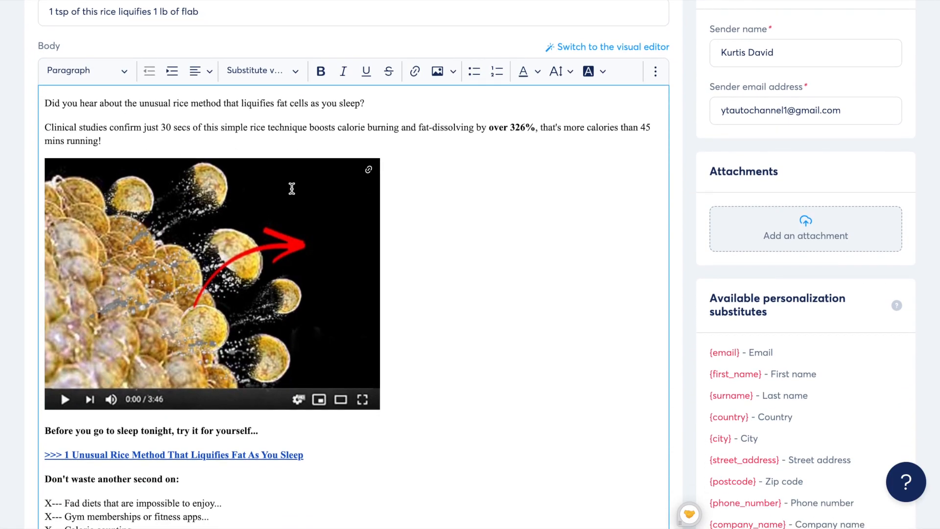
scroll(291, 188, down, 2)
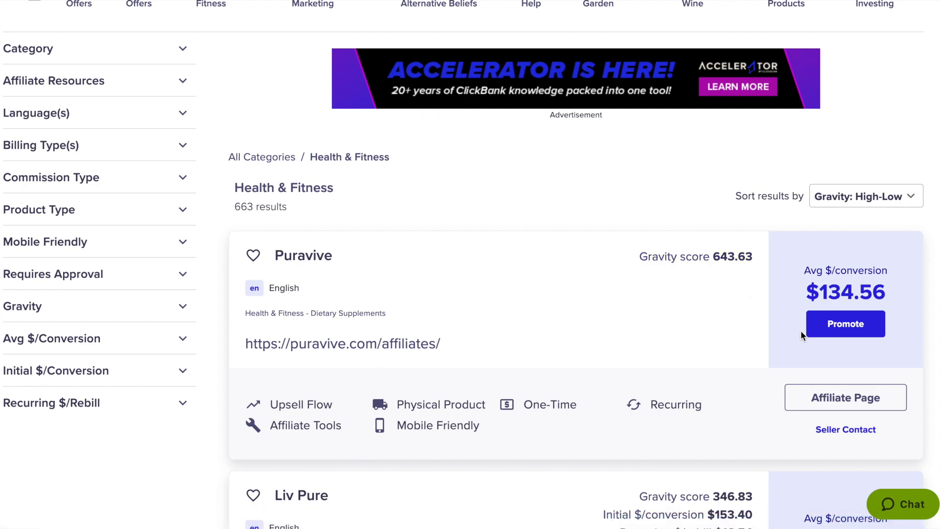
Switch to the ClickBank marketplace, generate an affiliate HopLink for Puravive and copy it.
click(818, 328)
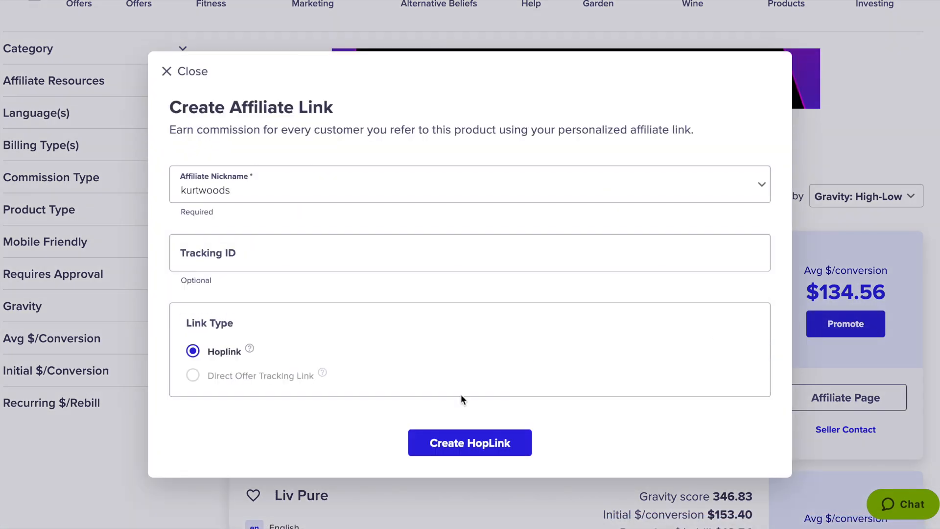
click(459, 444)
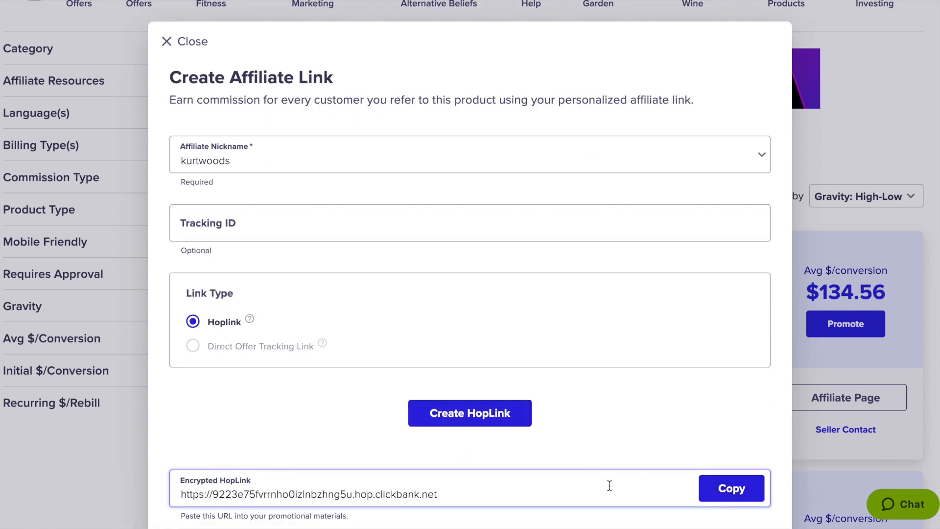
click(728, 498)
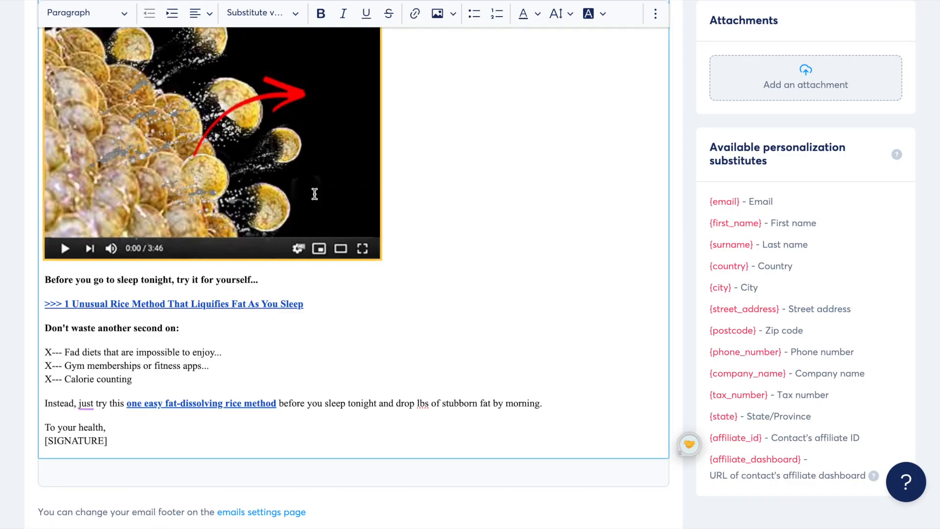
Point the ">>> 1 Unusual Rice Method That Liquifies Fat As You Sleep" and "one easy fat-dissolving rice method" links to the copied HopLink.
drag(306, 303, 45, 306)
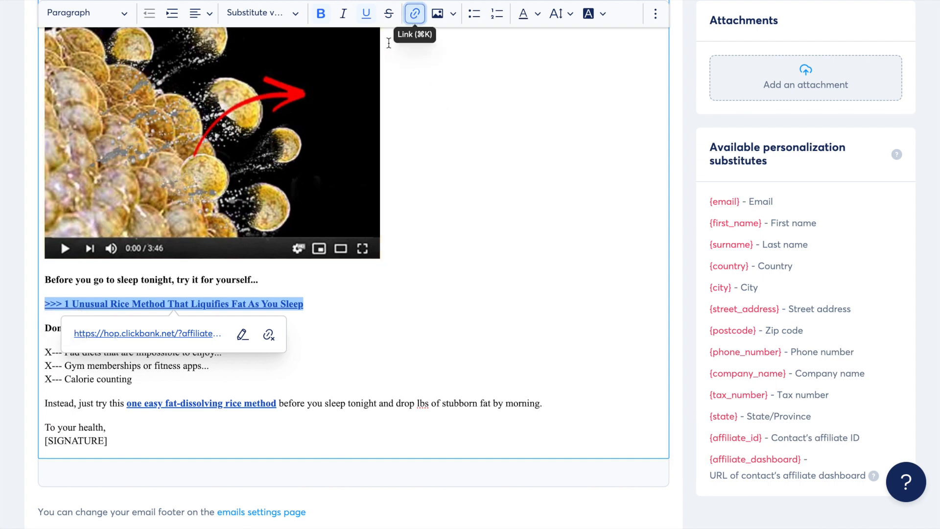
click(242, 334)
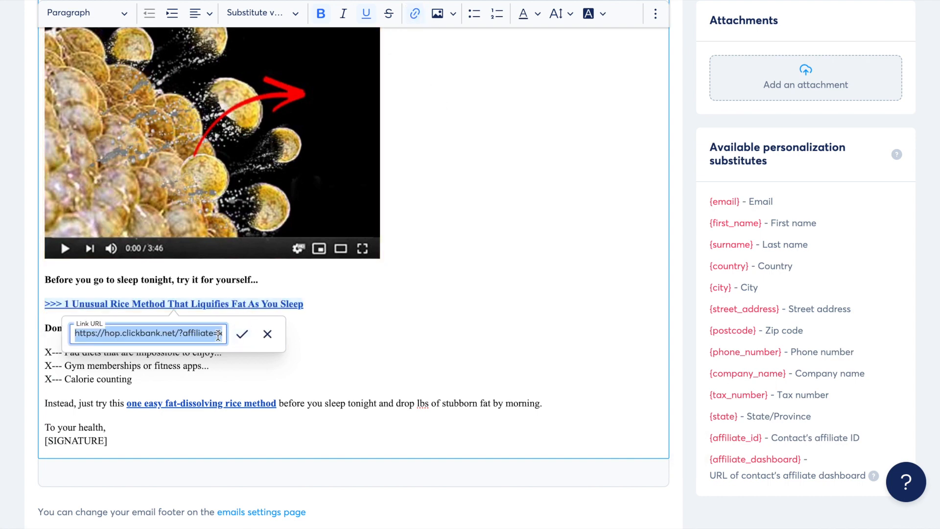
key(ctrl+v)
click(243, 336)
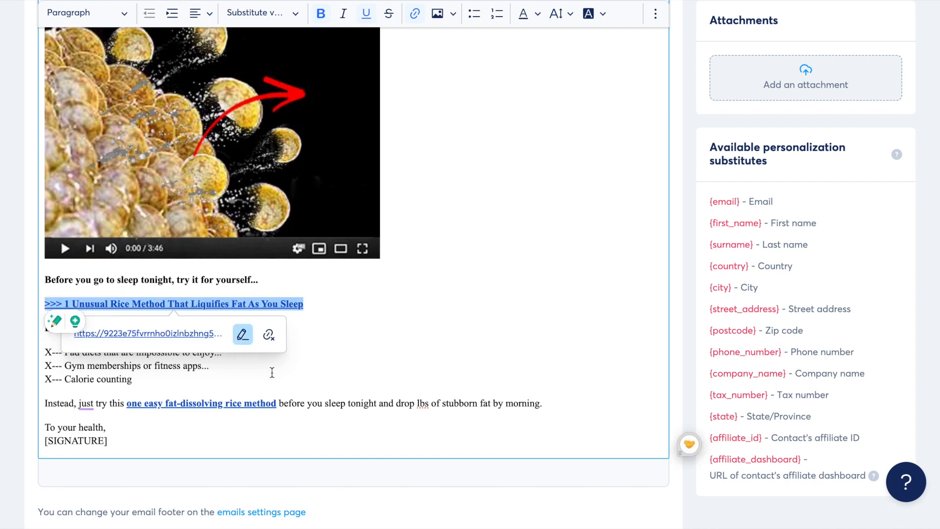
drag(277, 402, 127, 403)
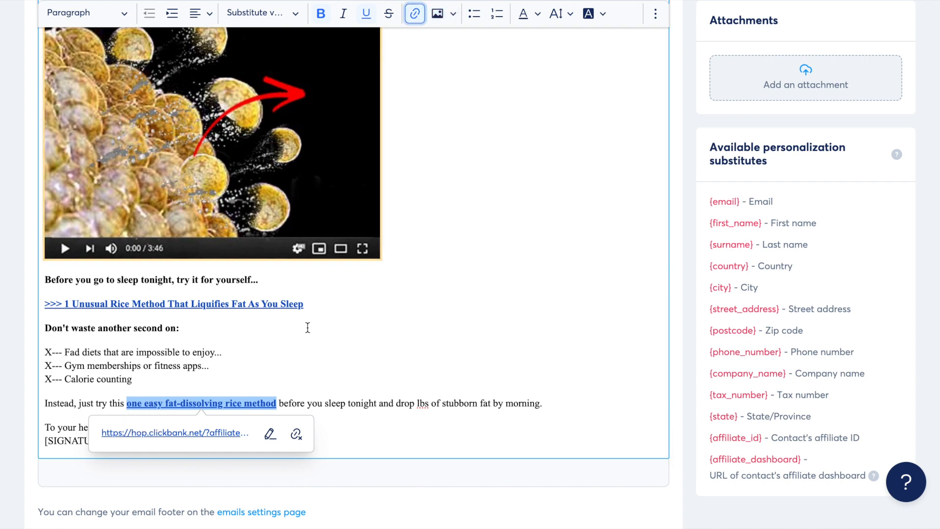
click(270, 434)
click(270, 433)
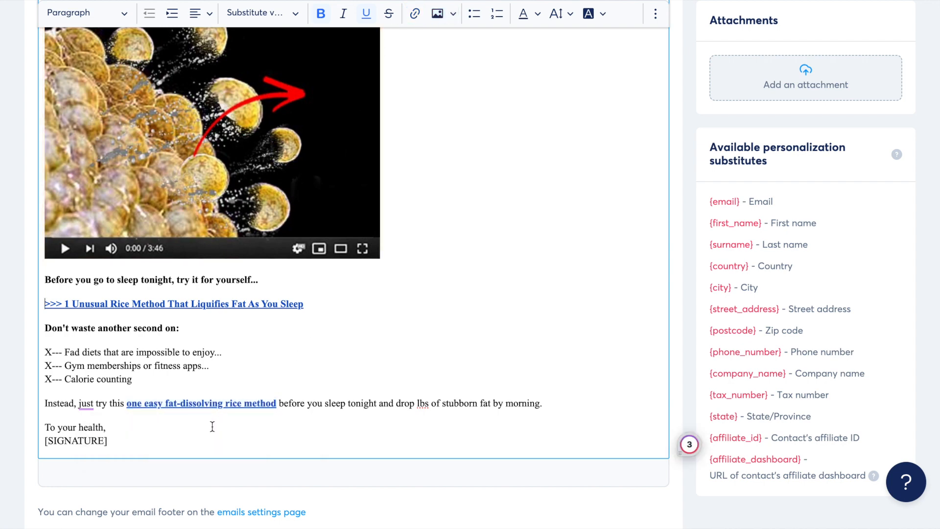
Replace the [SIGNATURE] placeholder at the end of the email body with the sender's full name.
drag(115, 440, 43, 440)
text(Kurtis David)
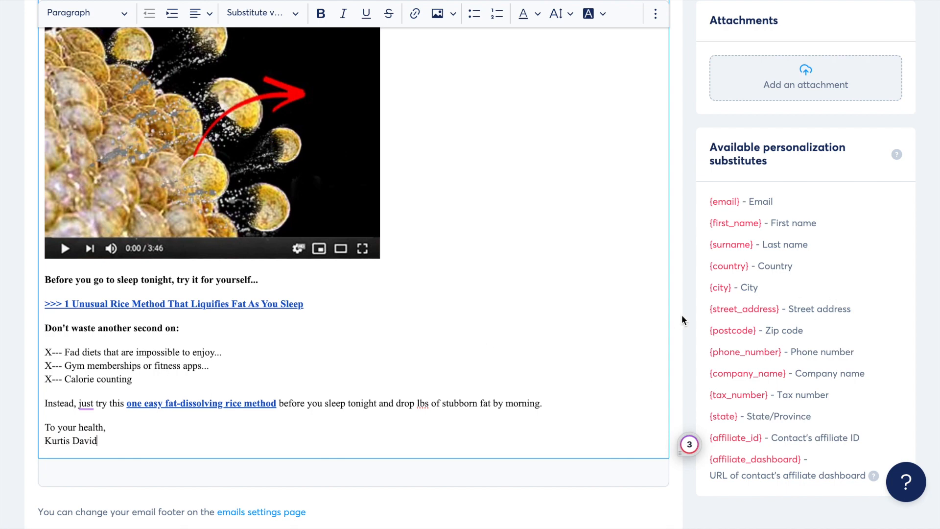
scroll(683, 315, up, 6)
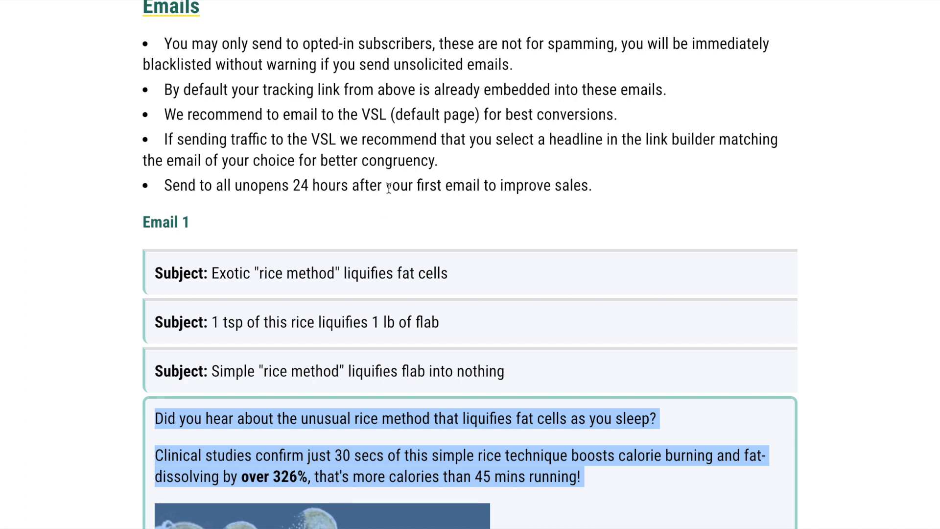
Look through the Email 2 subject lines, body text and links in the Puravive affiliate resources.
scroll(384, 217, down, 4)
scroll(384, 216, down, 6)
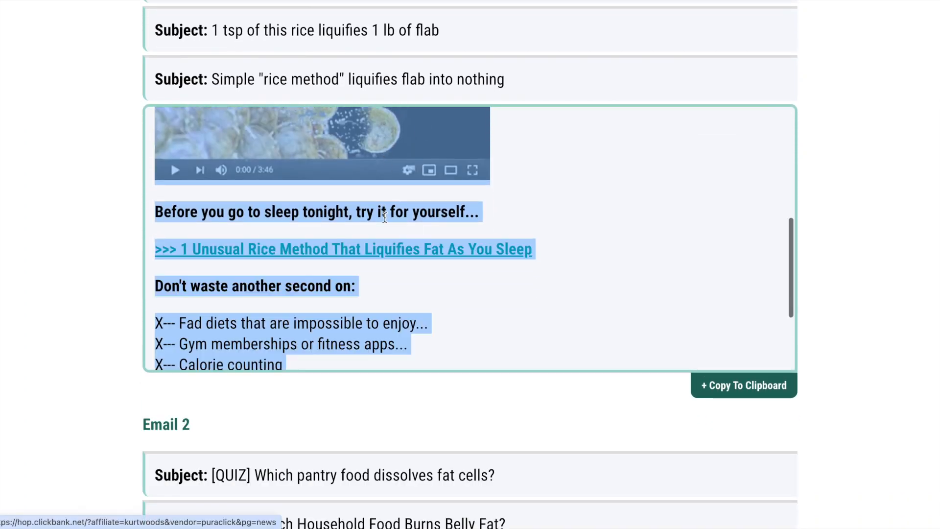
scroll(134, 326, down, 1)
scroll(134, 326, down, 6)
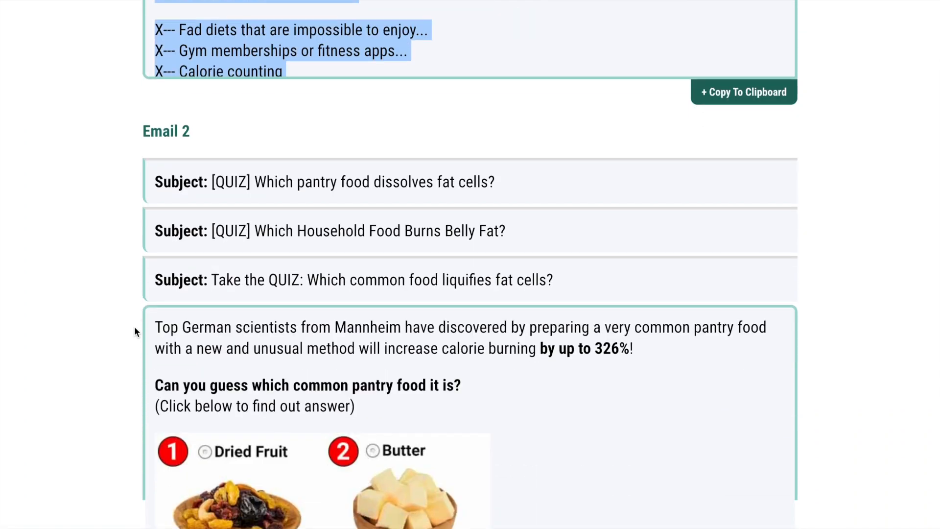
scroll(135, 332, down, 3)
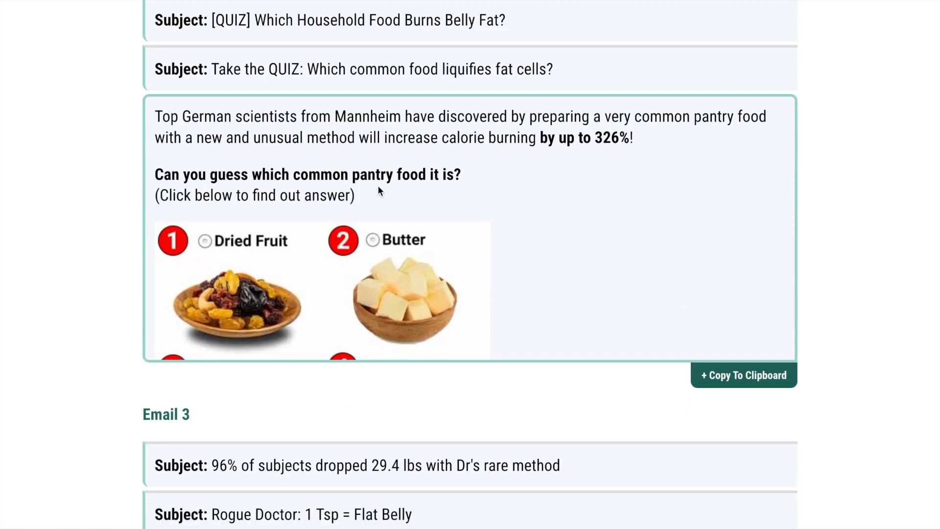
scroll(377, 189, down, 8)
scroll(377, 189, up, 1)
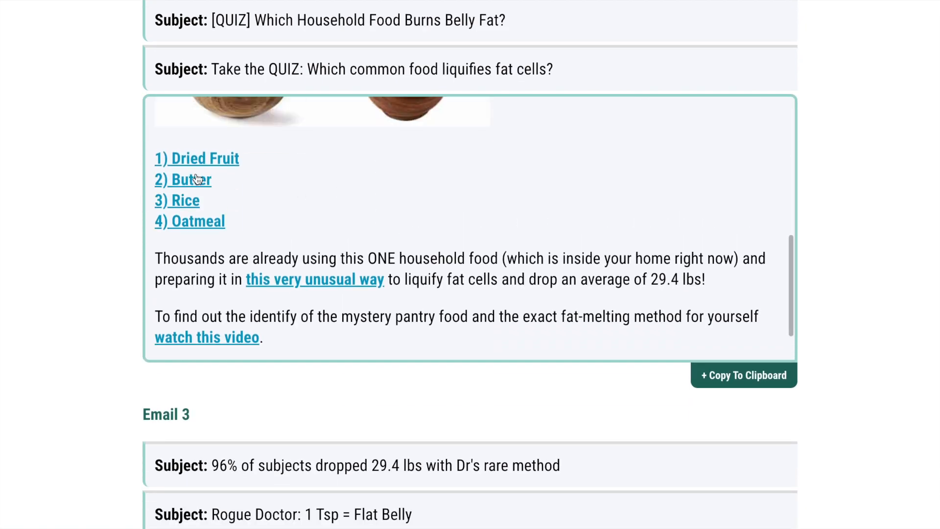